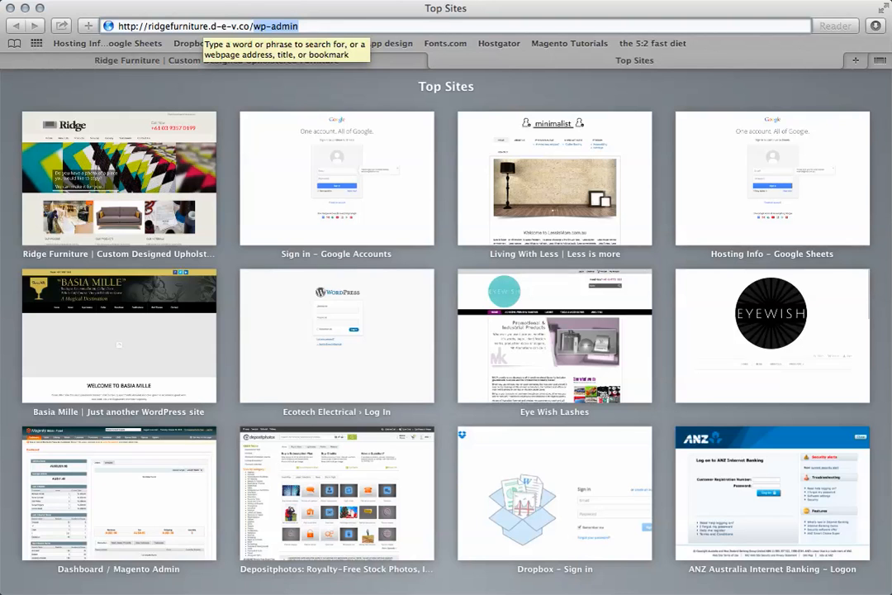
# Open ridgefurniture.d-e-v.co/wp-admin and log in to WordPress with the saved username and password.
pyautogui.press('Return')
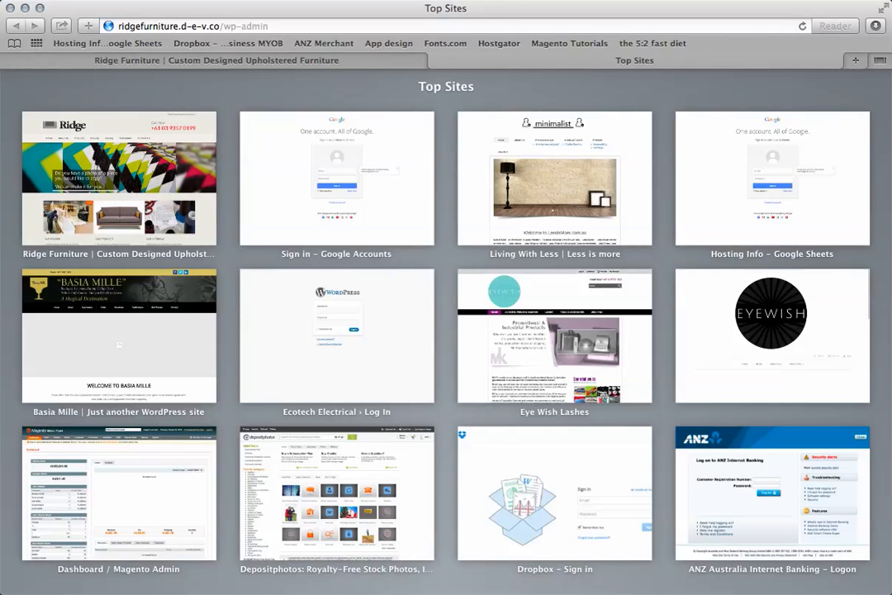
pyautogui.moveTo(118, 26); pyautogui.dragTo(187, 25)
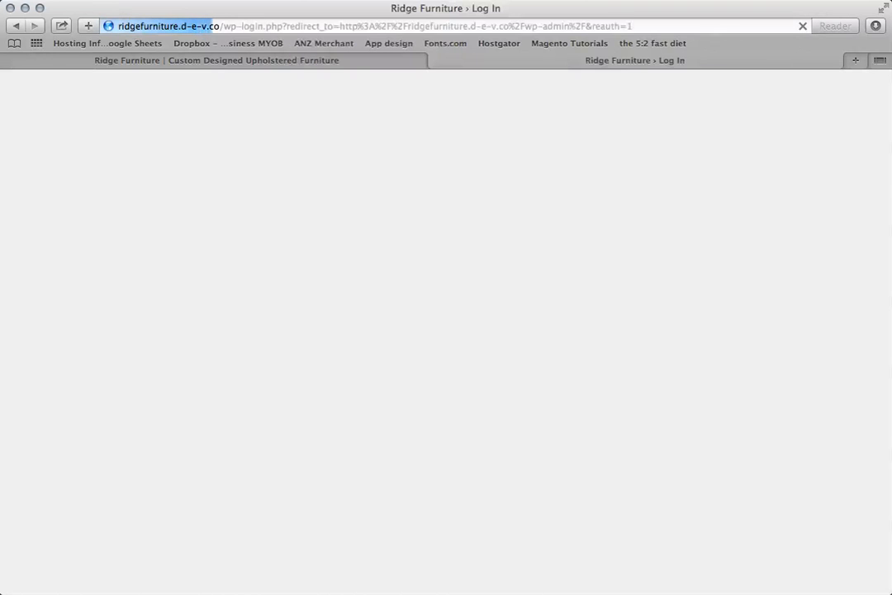
pyautogui.press('Down')
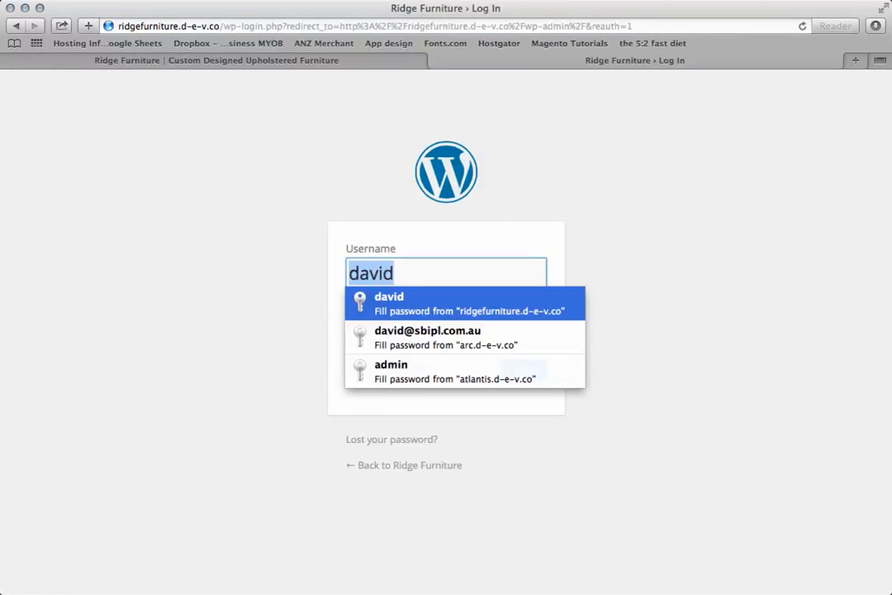
pyautogui.press('Return')
pyautogui.press('Return')
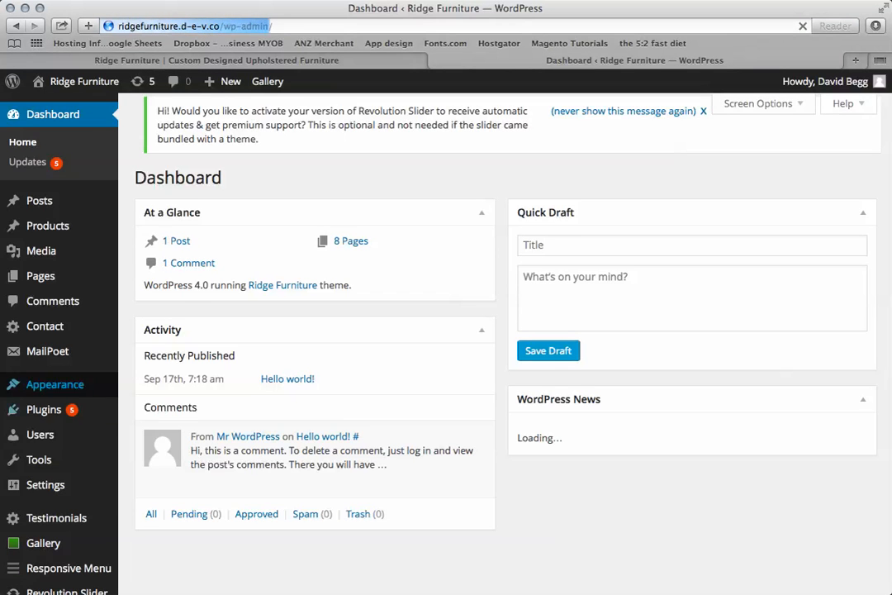
pyautogui.scroll(-2, 54, 404)
pyautogui.moveTo(55, 322)
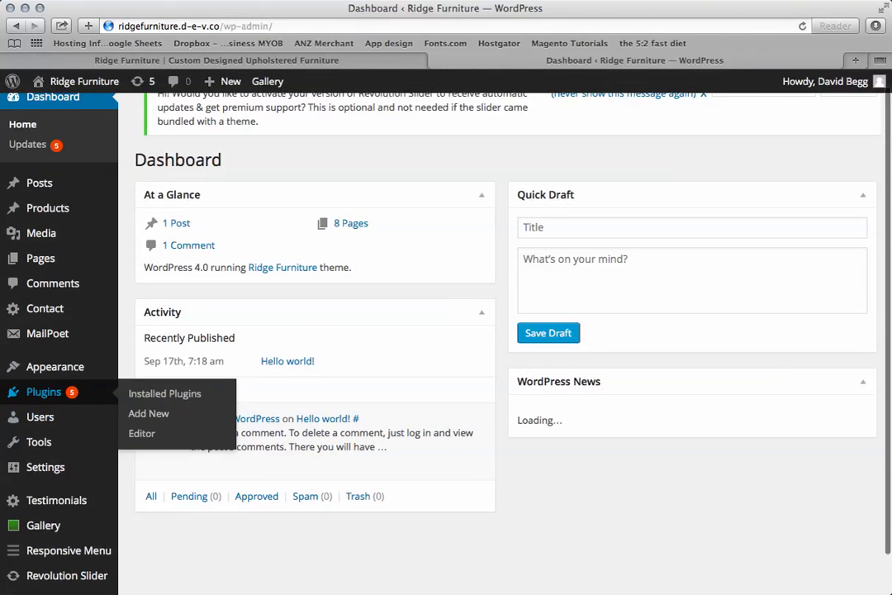
pyautogui.moveTo(54, 367)
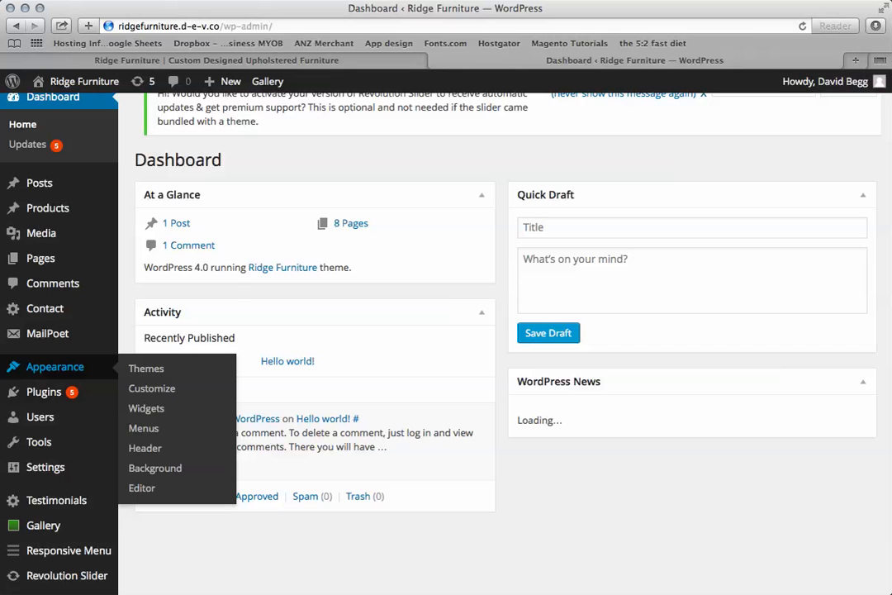
pyautogui.moveTo(39, 182)
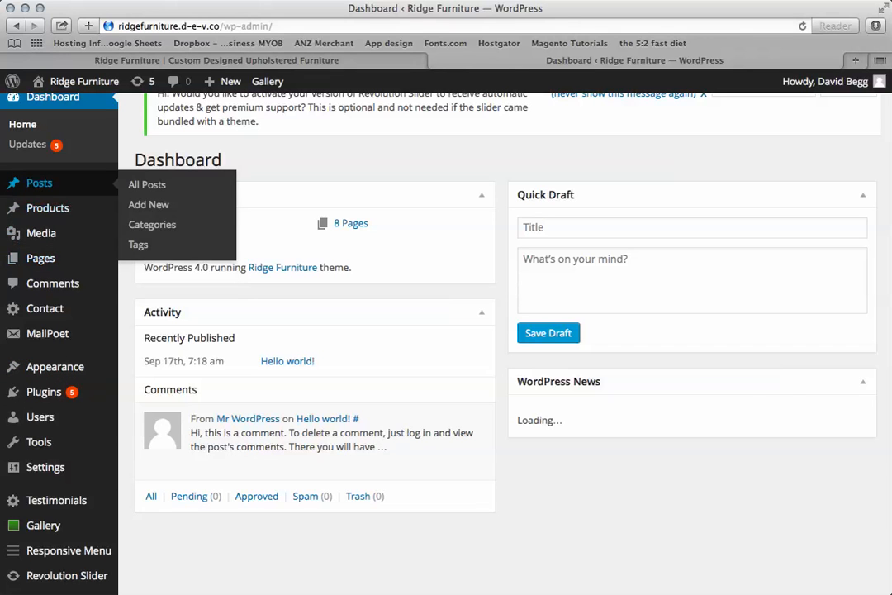
pyautogui.moveTo(39, 257)
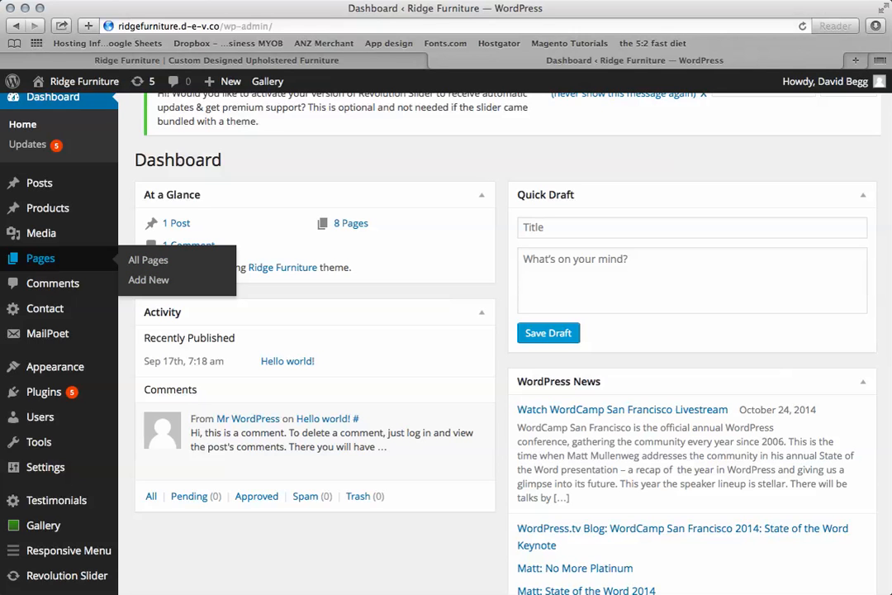
pyautogui.moveTo(43, 525)
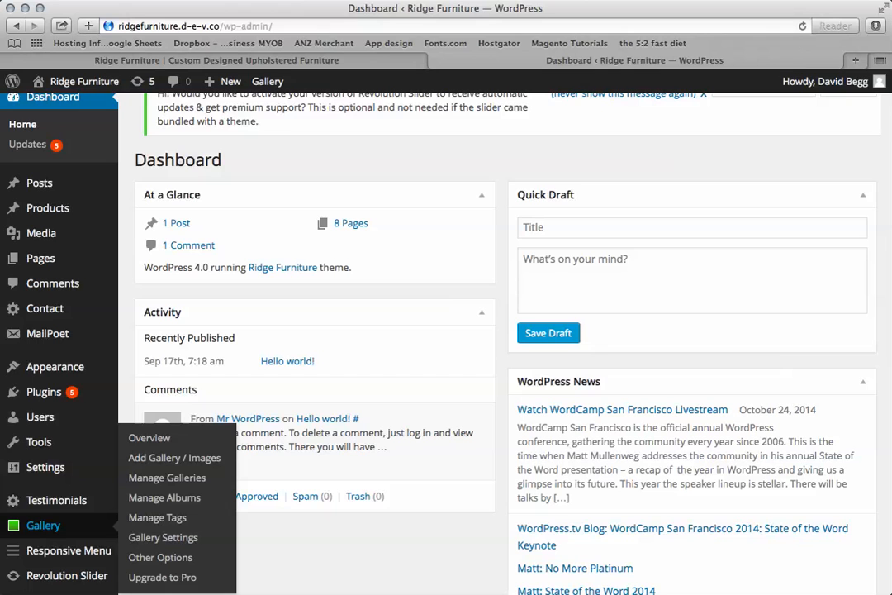
# Open the list of all products and add a new product titled "Test product 2".
pyautogui.moveTo(48, 209)
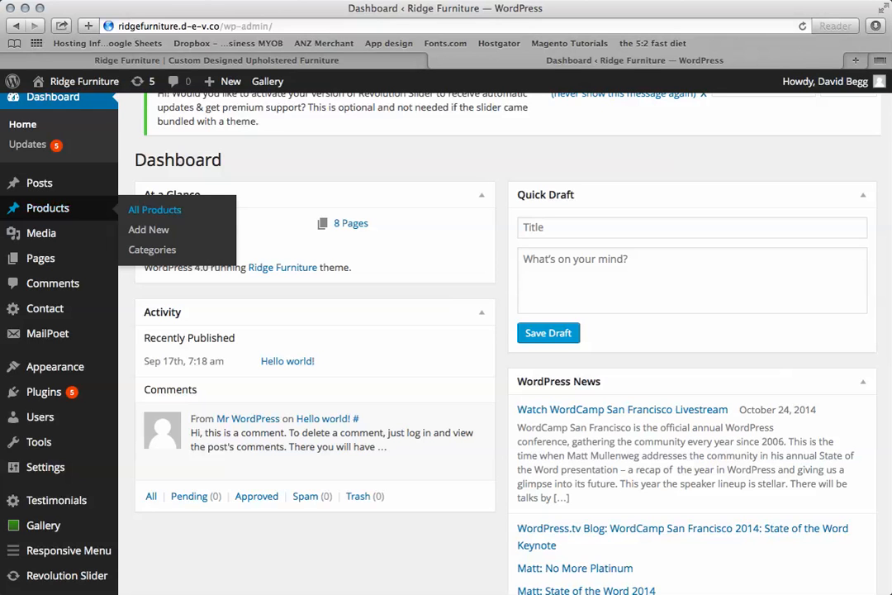
pyautogui.click(154, 210)
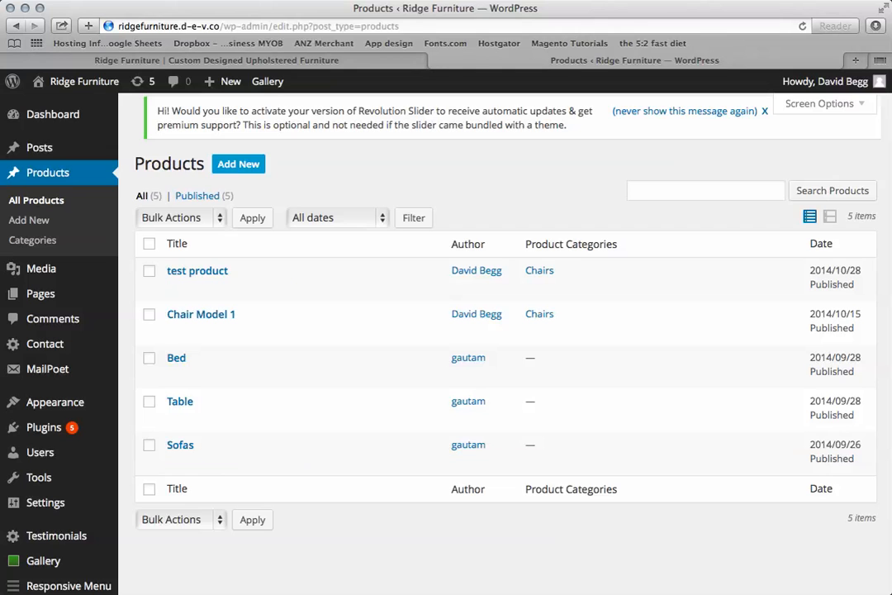
pyautogui.click(238, 164)
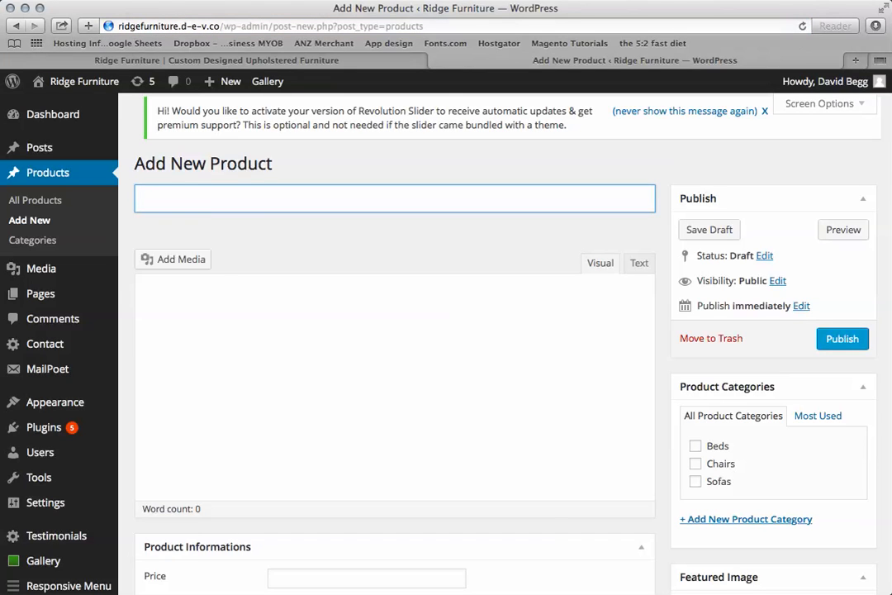
pyautogui.write('Test product 2')
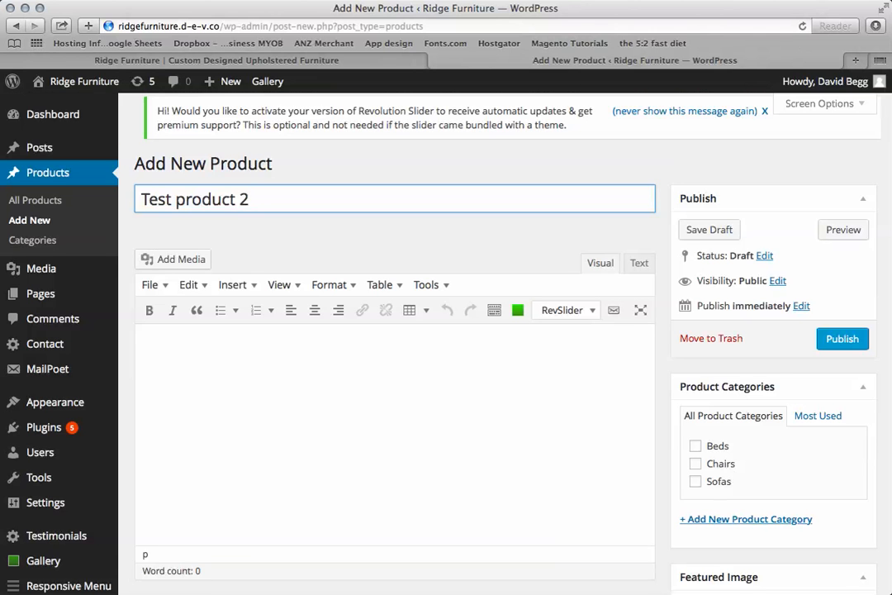
# Set the grey sofa picture product1.jpg from the media library as the product's featured image.
pyautogui.scroll(-3, 376, 331)
pyautogui.scroll(-2, 375, 330)
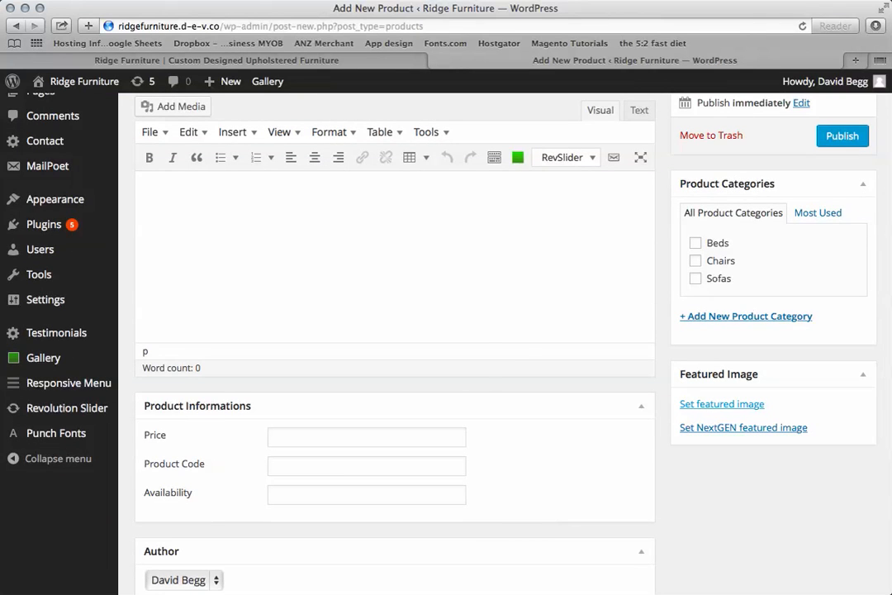
pyautogui.click(722, 404)
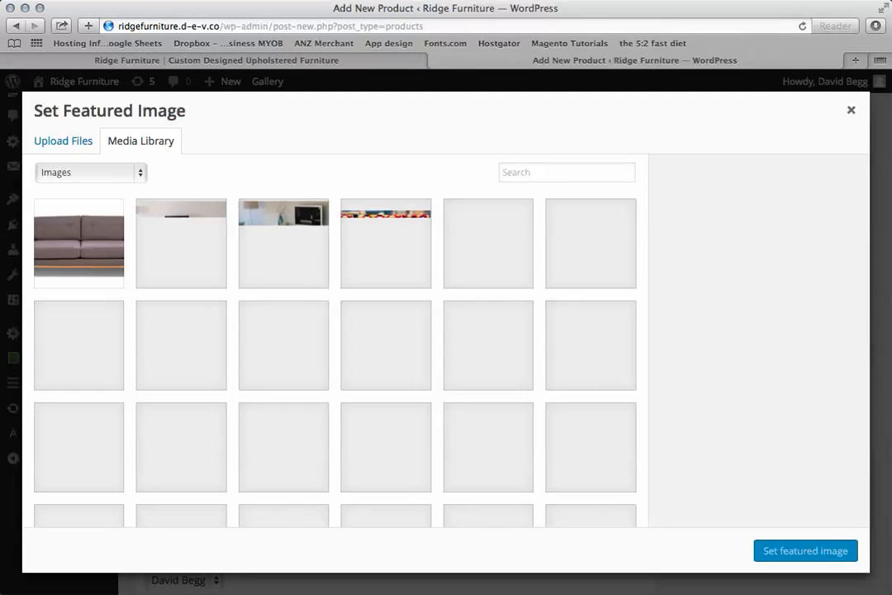
pyautogui.scroll(-3, 335, 347)
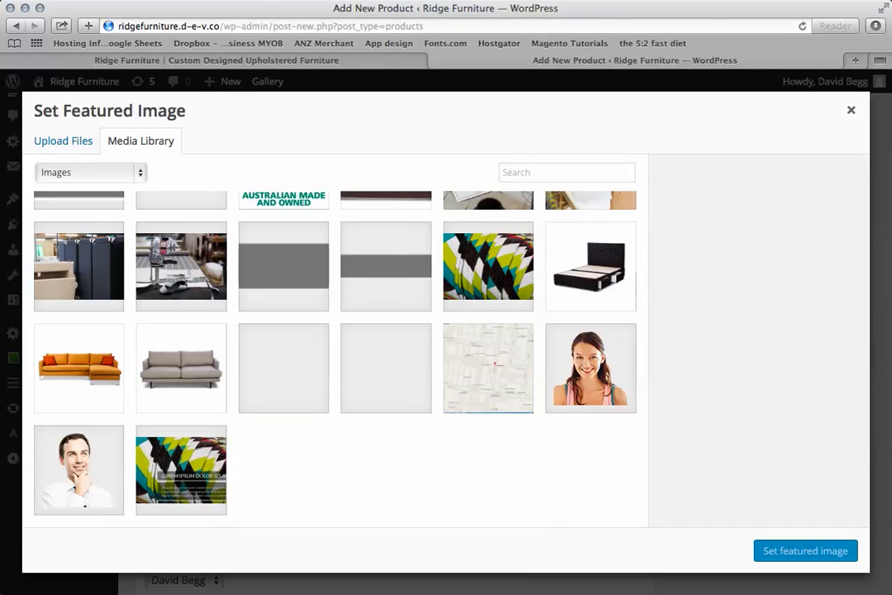
pyautogui.click(181, 368)
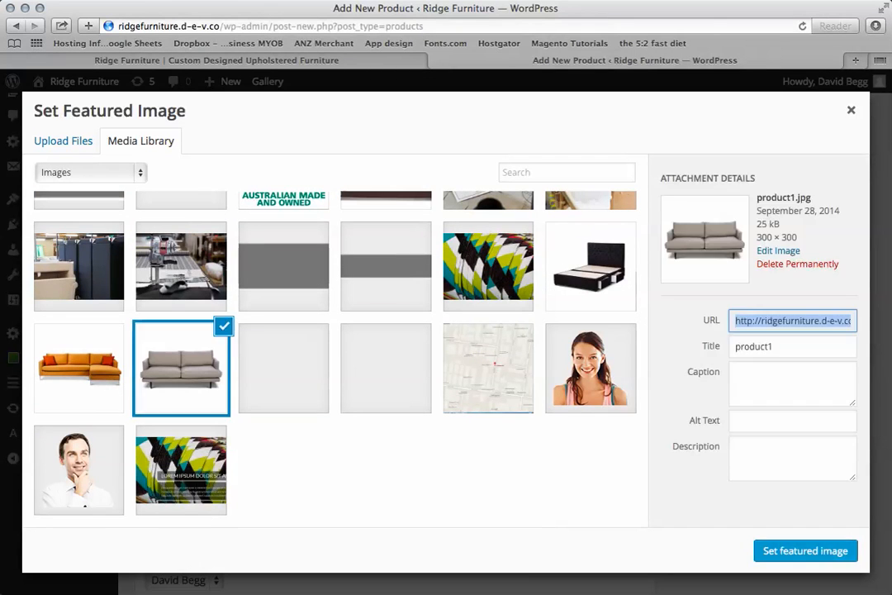
pyautogui.click(805, 551)
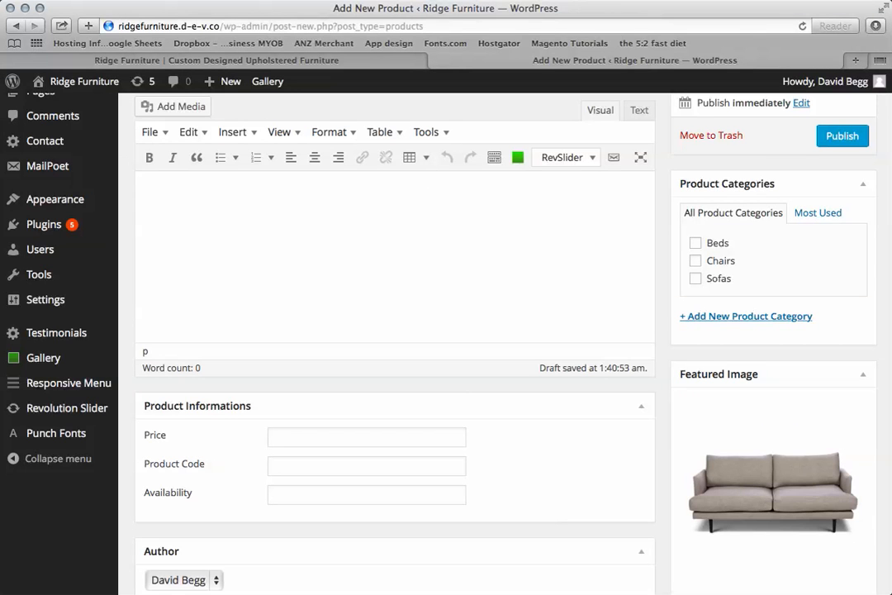
# Assign the product to the Sofas category.
pyautogui.scroll(-2, 758, 523)
pyautogui.scroll(2, 758, 524)
pyautogui.scroll(-1, 758, 524)
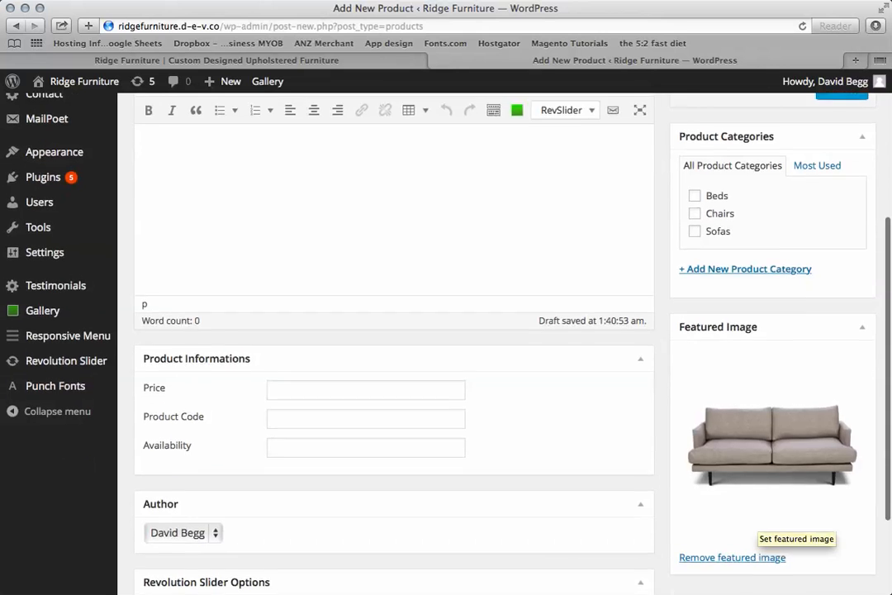
pyautogui.scroll(1, 758, 524)
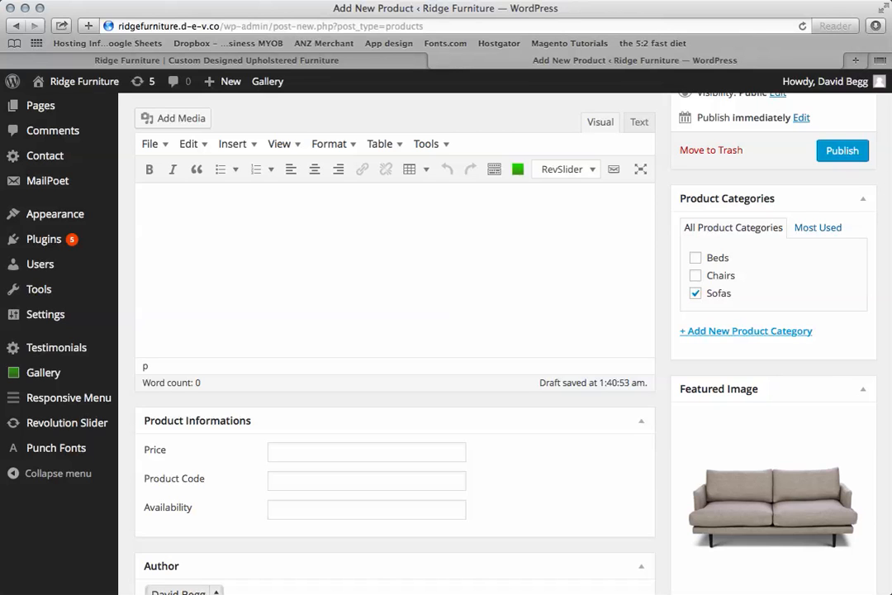
# Show the fields for adding a new product category and view the available parent categories.
pyautogui.click(746, 331)
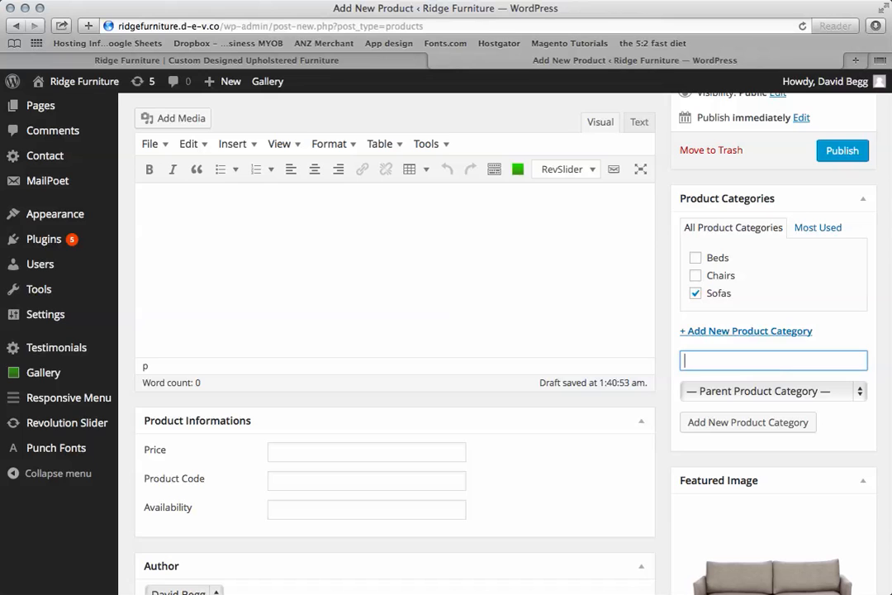
pyautogui.click(745, 331)
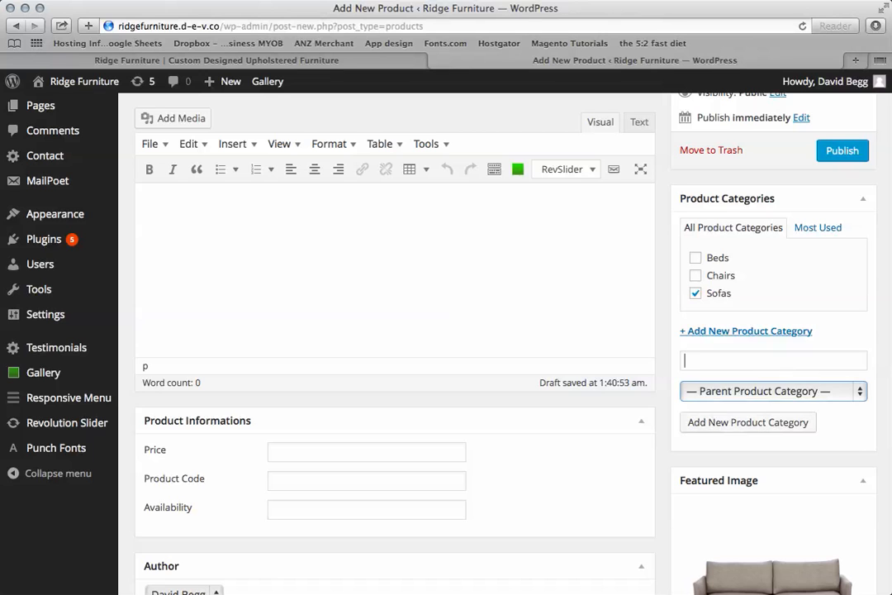
pyautogui.click(772, 391)
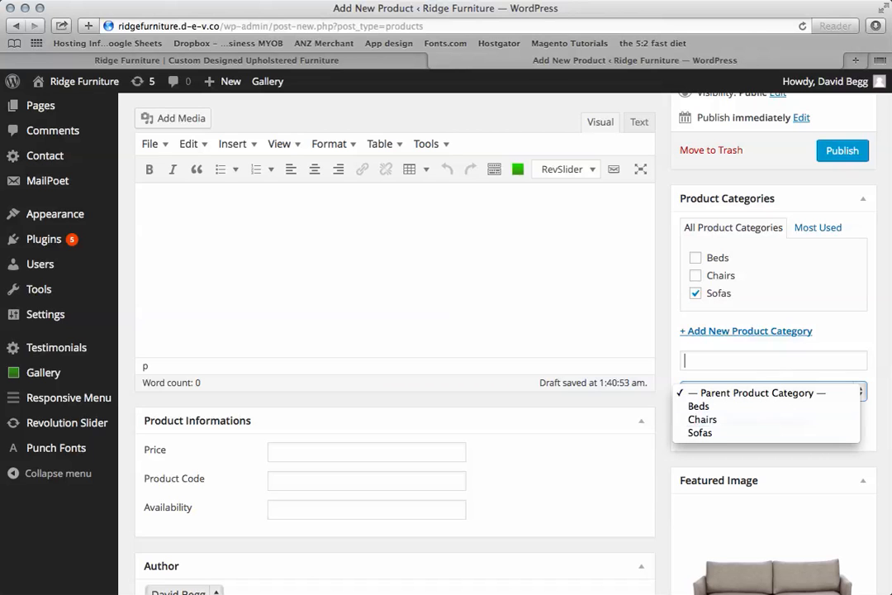
pyautogui.press('Escape')
# Copy the block of "Do you have a photo…" question lines from the website's home page into the product description.
pyautogui.scroll(-5, 504, 343)
pyautogui.scroll(5, 446, 331)
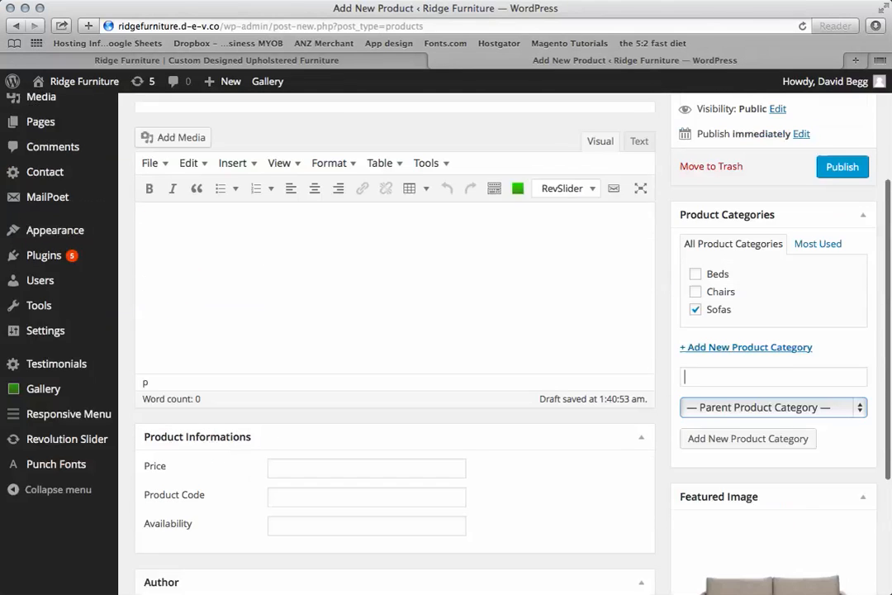
pyautogui.click(144, 190)
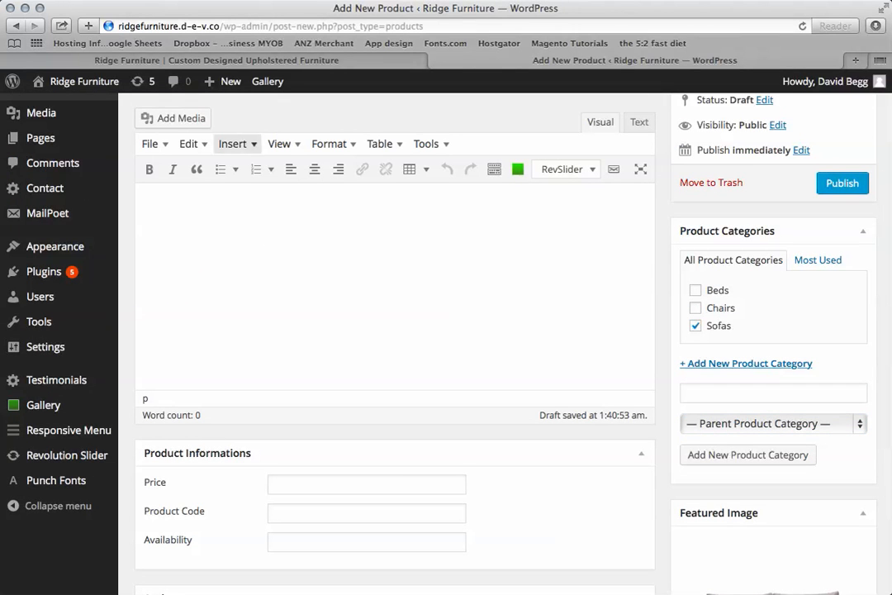
pyautogui.click(216, 60)
pyautogui.scroll(-10, 446, 330)
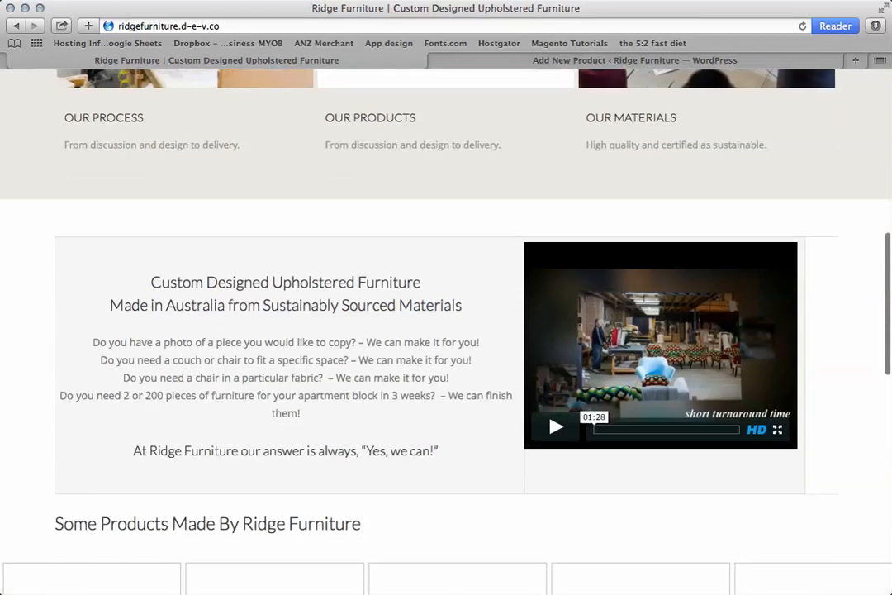
pyautogui.scroll(-1, 446, 330)
pyautogui.moveTo(300, 395); pyautogui.dragTo(93, 323)
pyautogui.press('super+c')
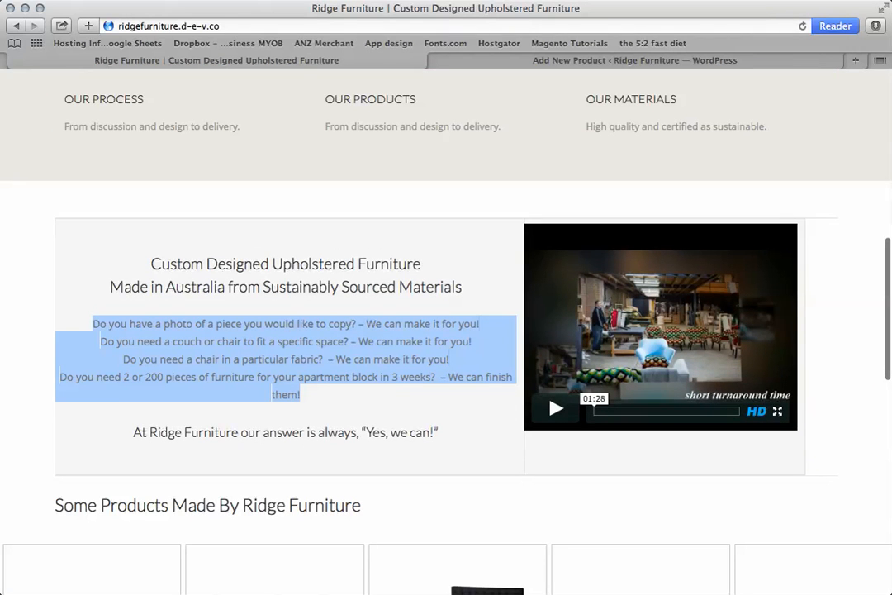
pyautogui.click(634, 60)
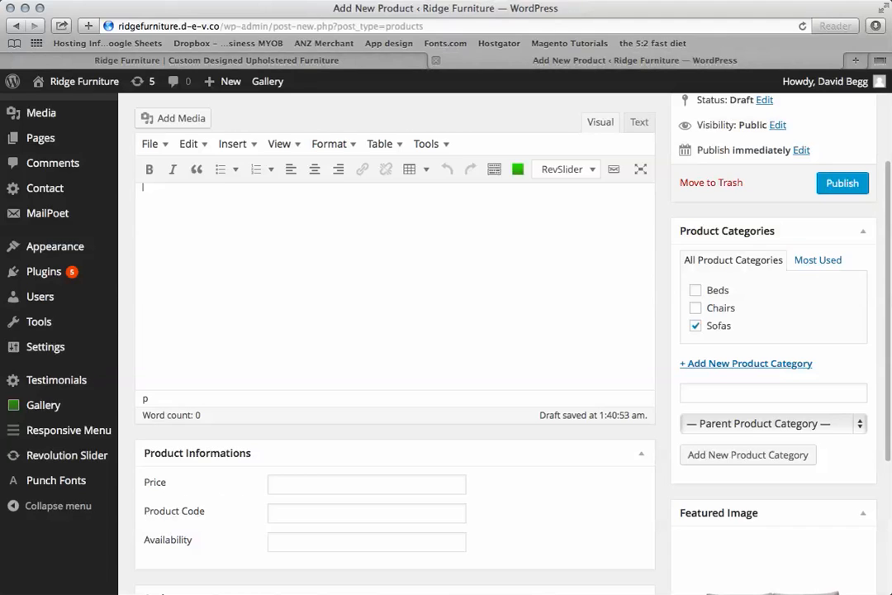
pyautogui.scroll(2, 395, 297)
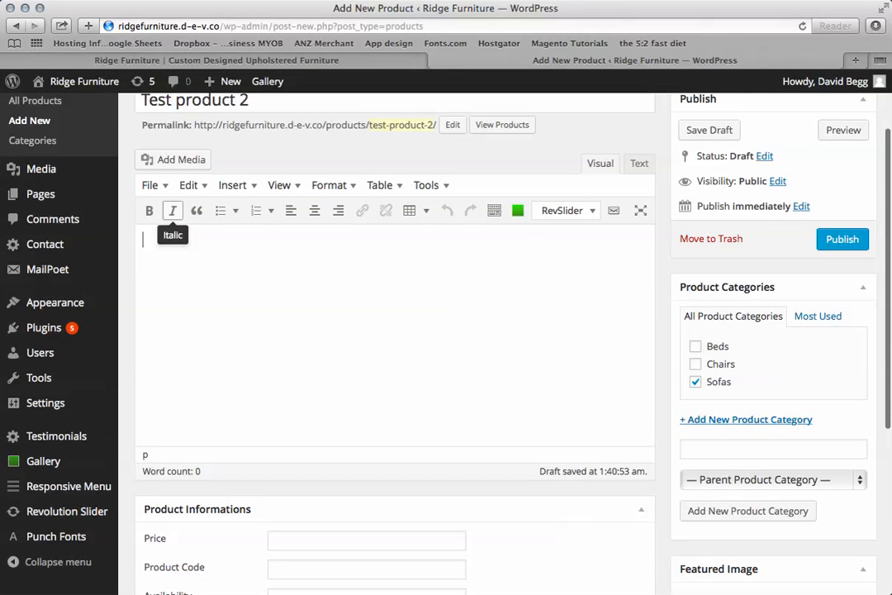
pyautogui.press('super+v')
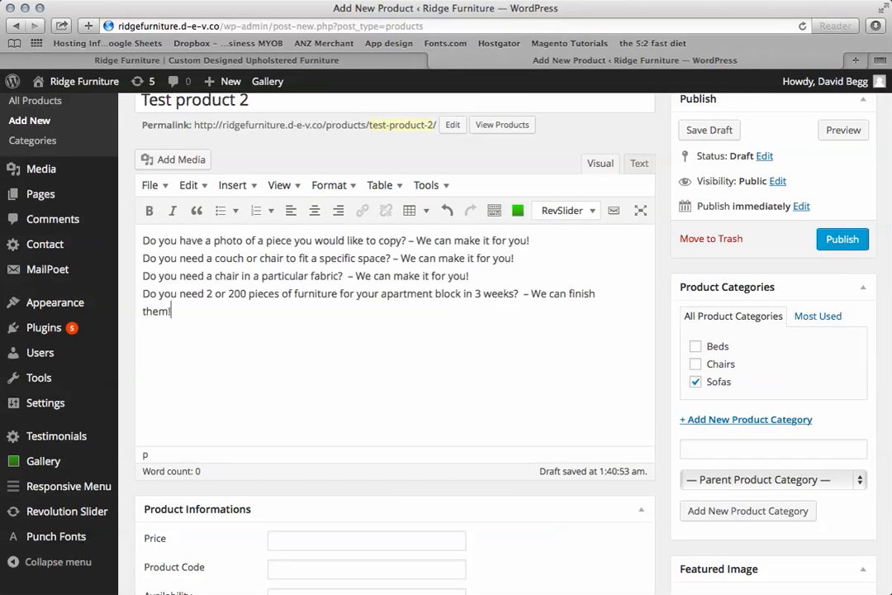
# Look over the Price, Product Code and Availability fields and the author and slider options below them.
pyautogui.scroll(-4, 394, 331)
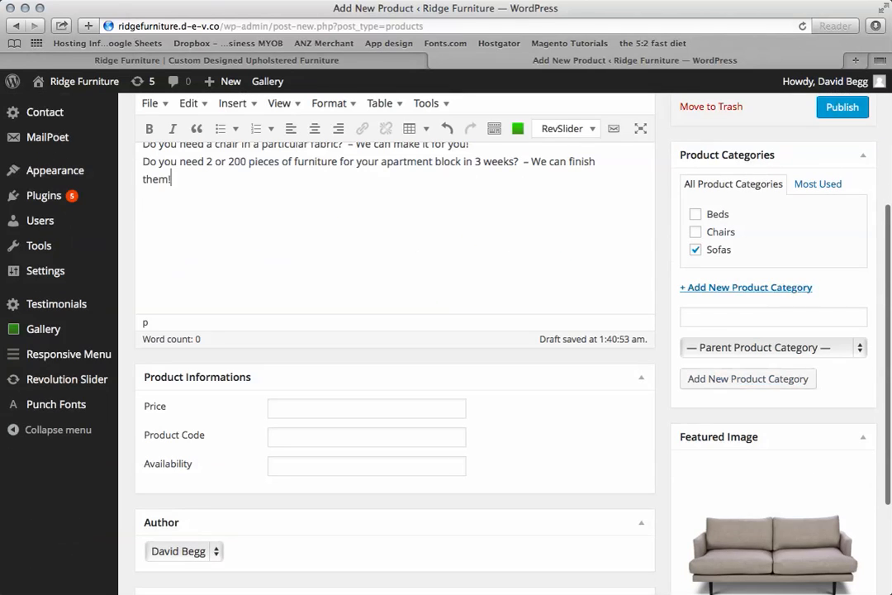
pyautogui.click(367, 408)
pyautogui.scroll(-4, 366, 408)
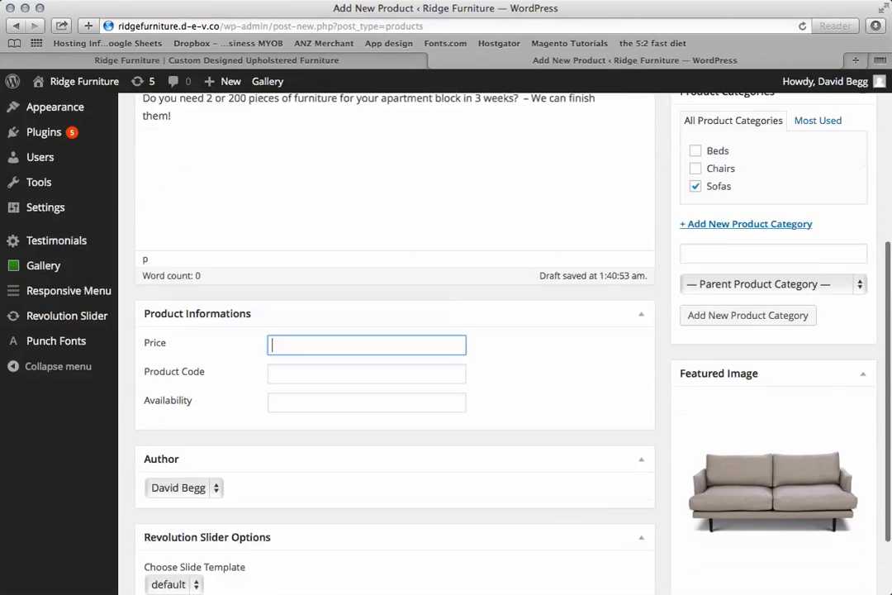
pyautogui.scroll(3, 395, 330)
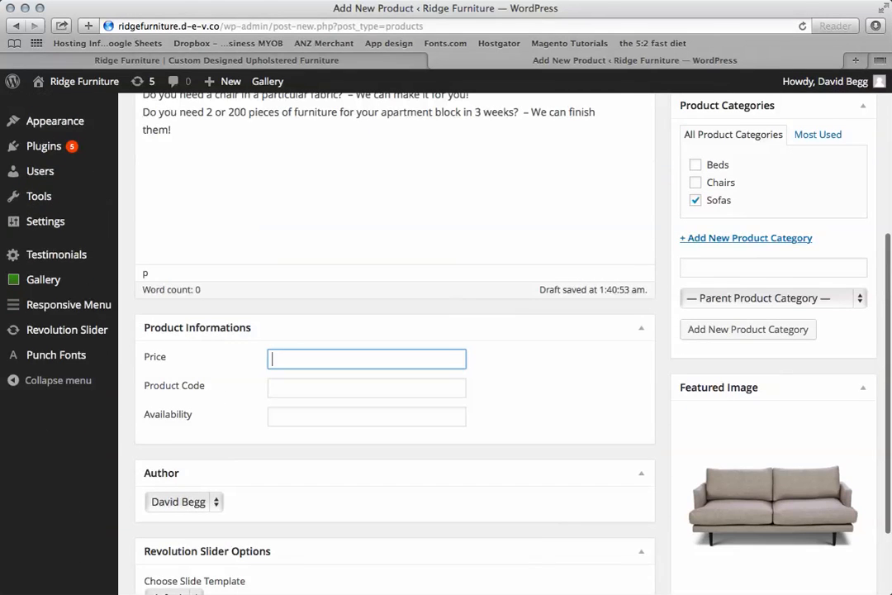
pyautogui.scroll(-2, 395, 331)
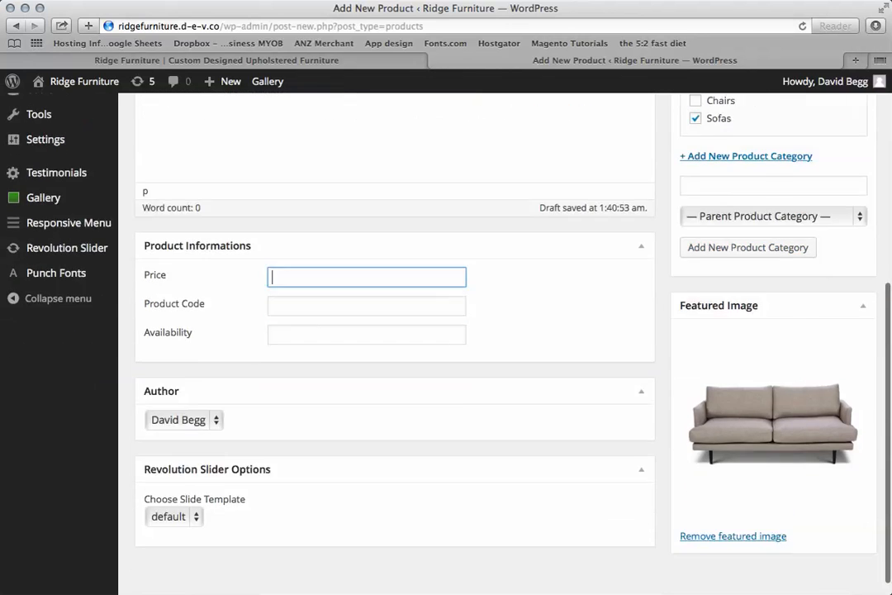
pyautogui.scroll(4, 395, 331)
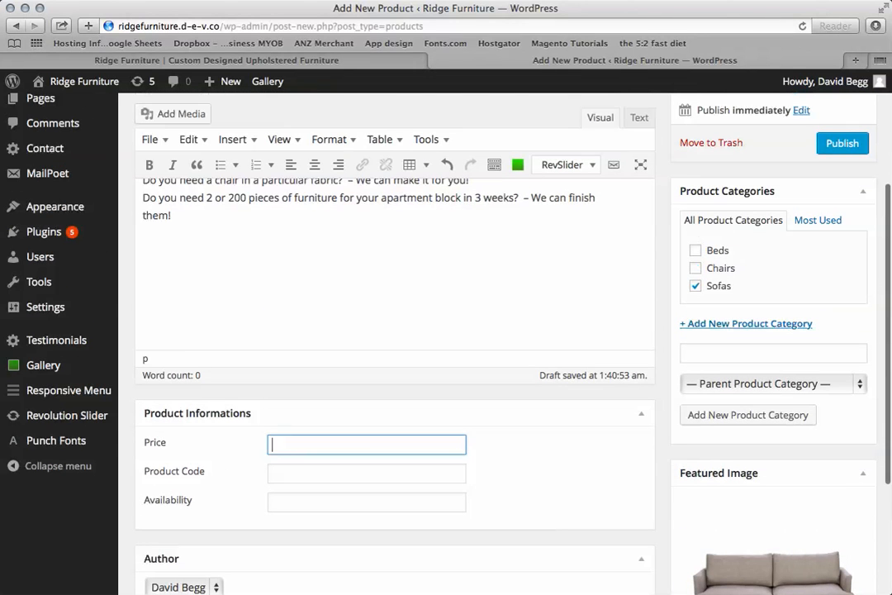
# Publish Test product 2 and reload the website's home page.
pyautogui.click(842, 143)
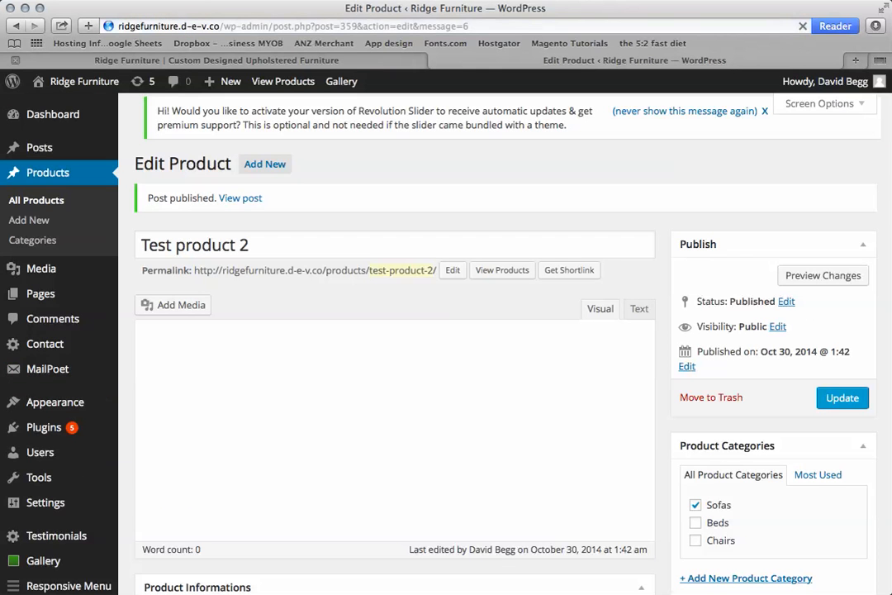
pyautogui.click(217, 60)
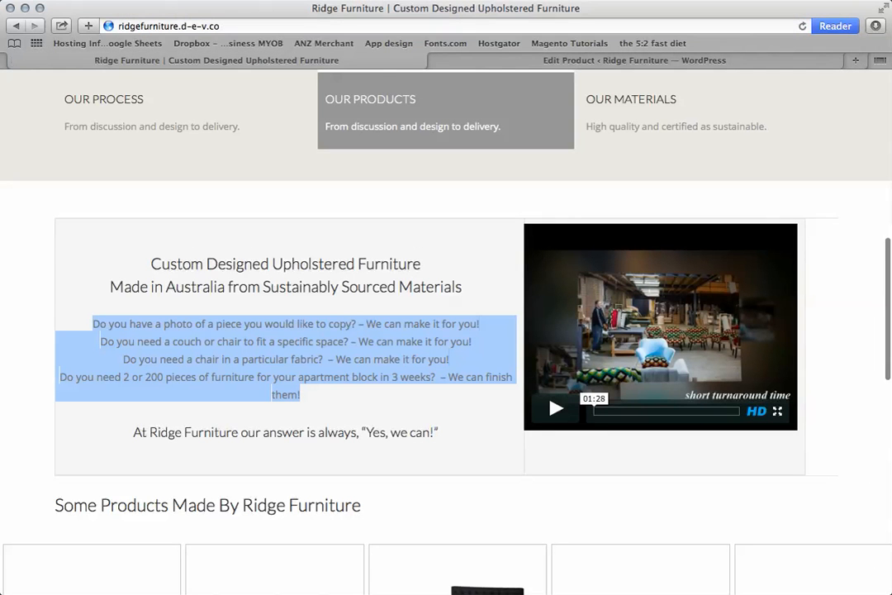
pyautogui.click(803, 26)
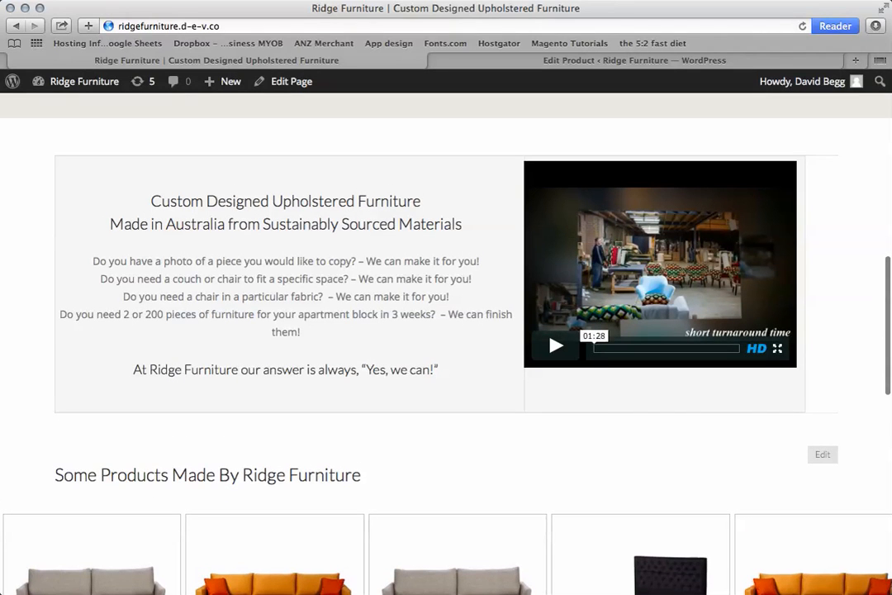
pyautogui.press('super+r')
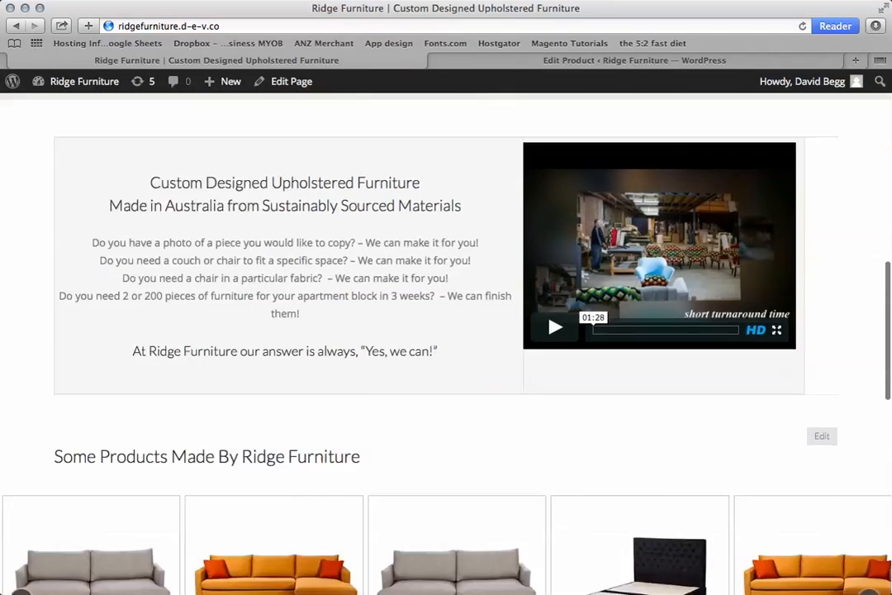
# View the details page of Test product 2 from the home page's product carousel.
pyautogui.scroll(-3, 446, 342)
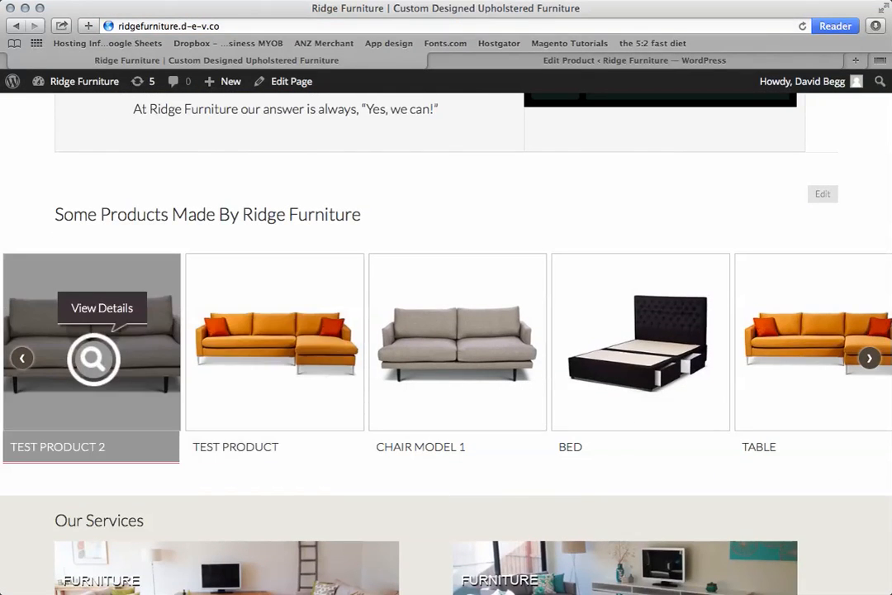
pyautogui.click(92, 358)
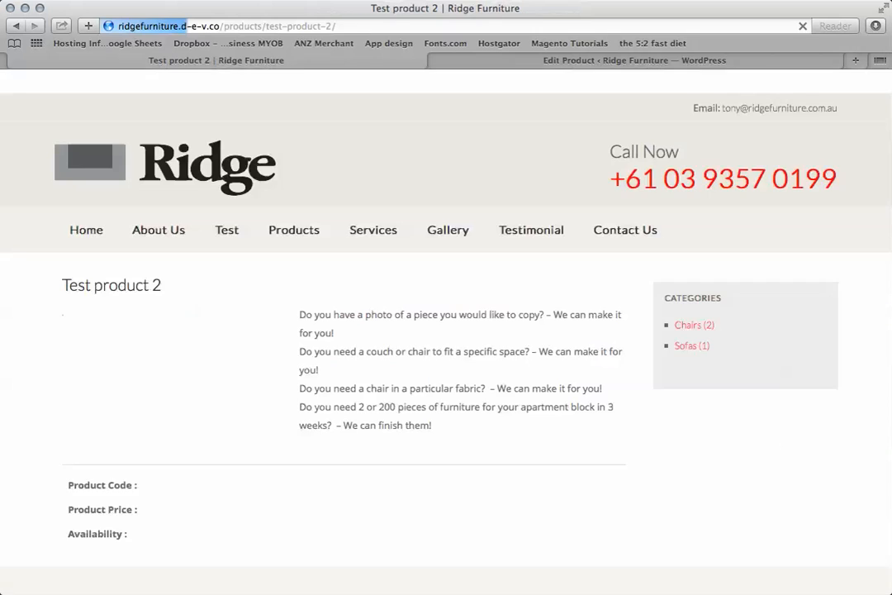
pyautogui.scroll(-2, 446, 330)
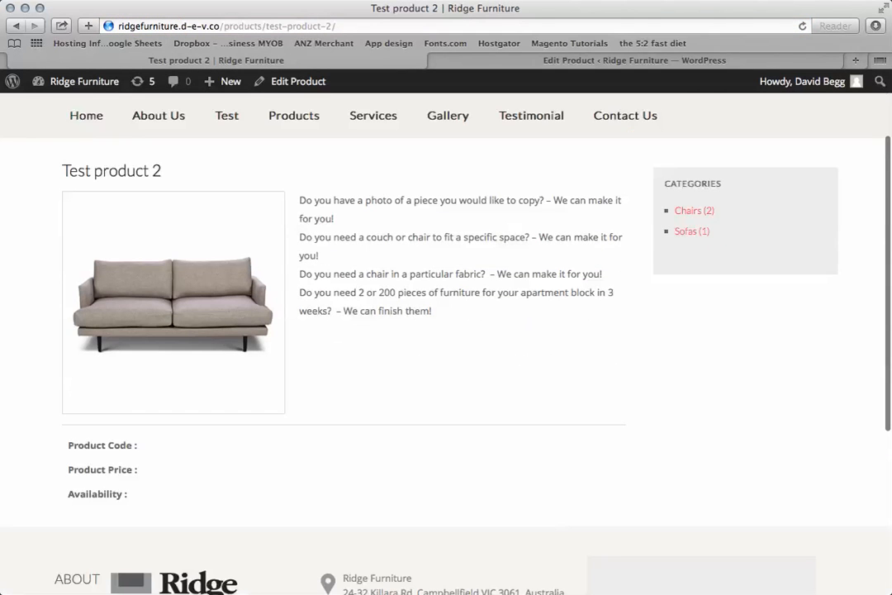
pyautogui.scroll(2, 446, 330)
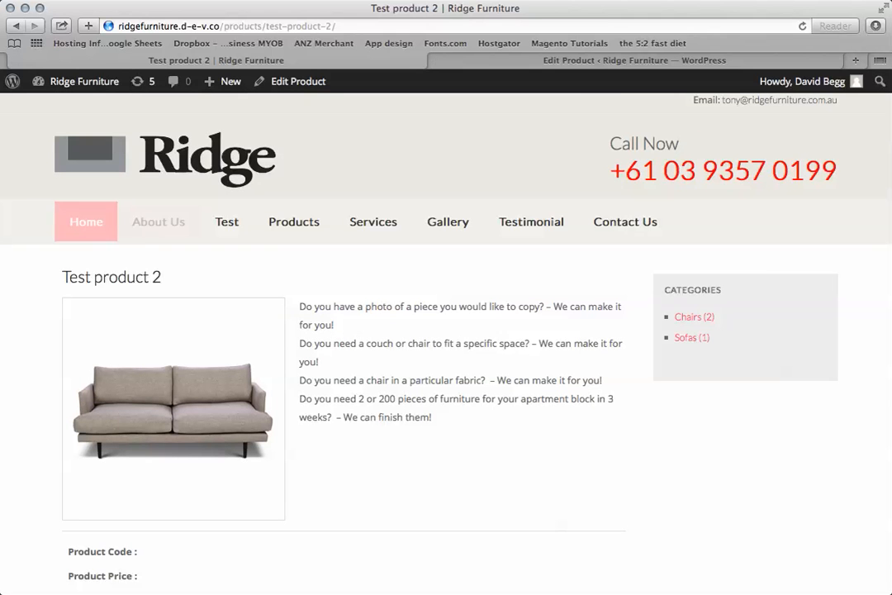
# Return to the home page, cycle through the "Some Products Made By Ridge Furniture" carousel and look over the services section below it.
pyautogui.click(86, 222)
pyautogui.scroll(-10, 446, 330)
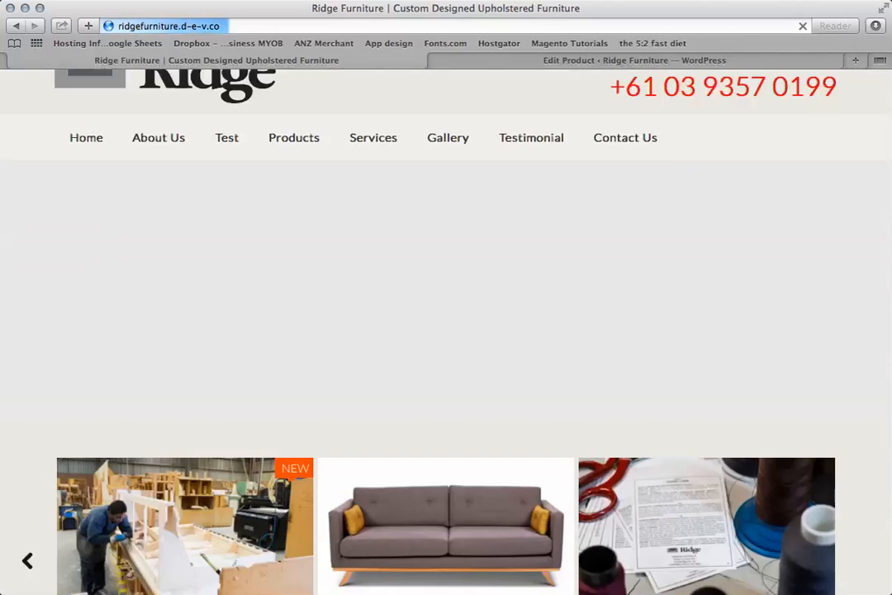
pyautogui.scroll(-3, 446, 331)
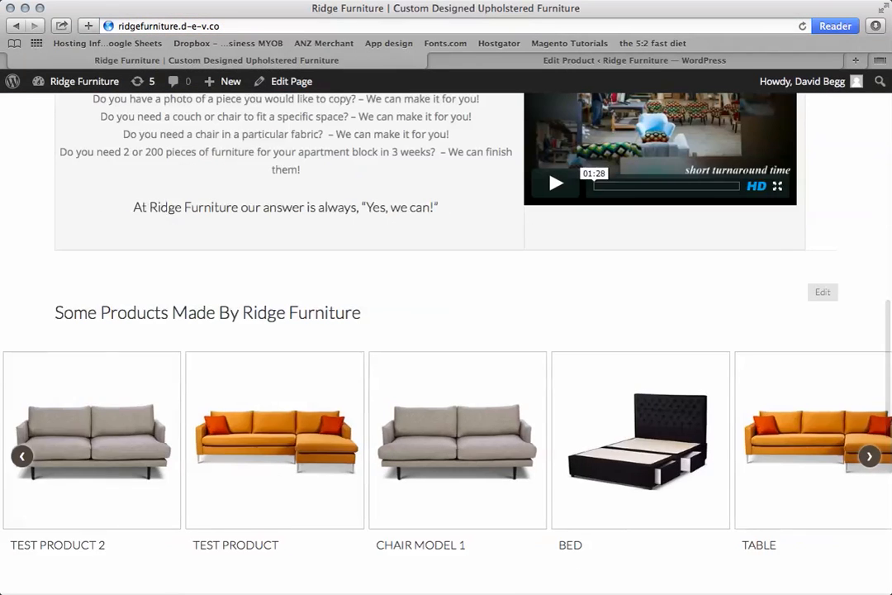
pyautogui.moveTo(275, 456)
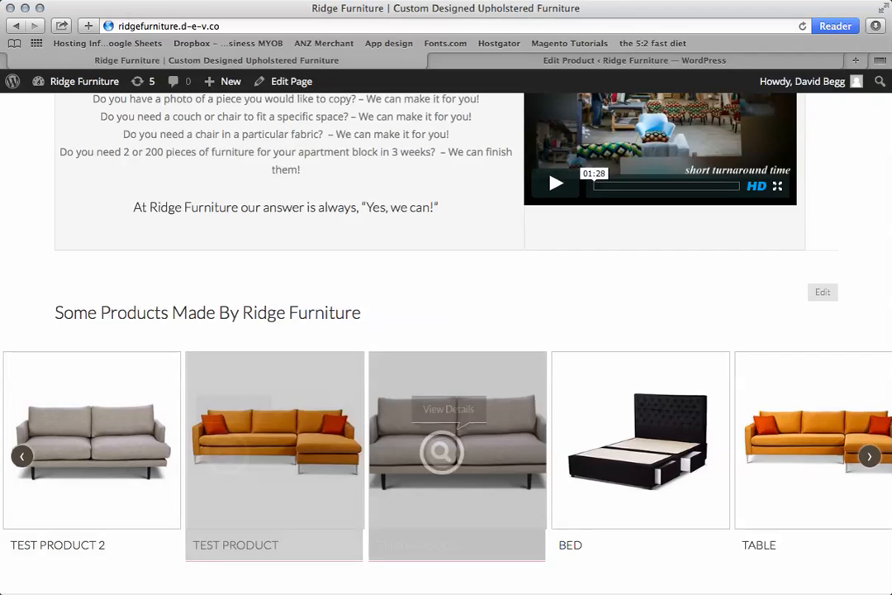
pyautogui.click(869, 456)
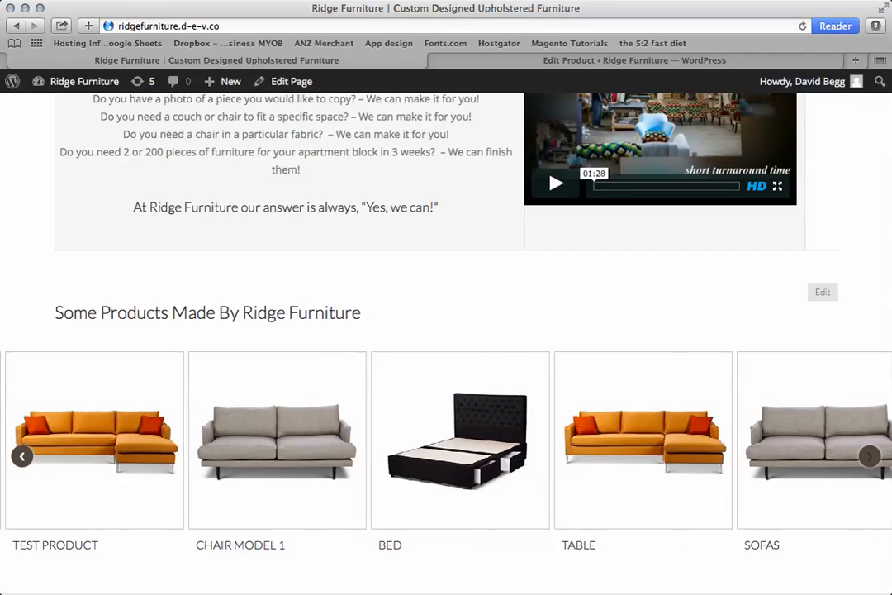
pyautogui.click(869, 456)
pyautogui.click(869, 456)
pyautogui.click(870, 456)
pyautogui.click(870, 456)
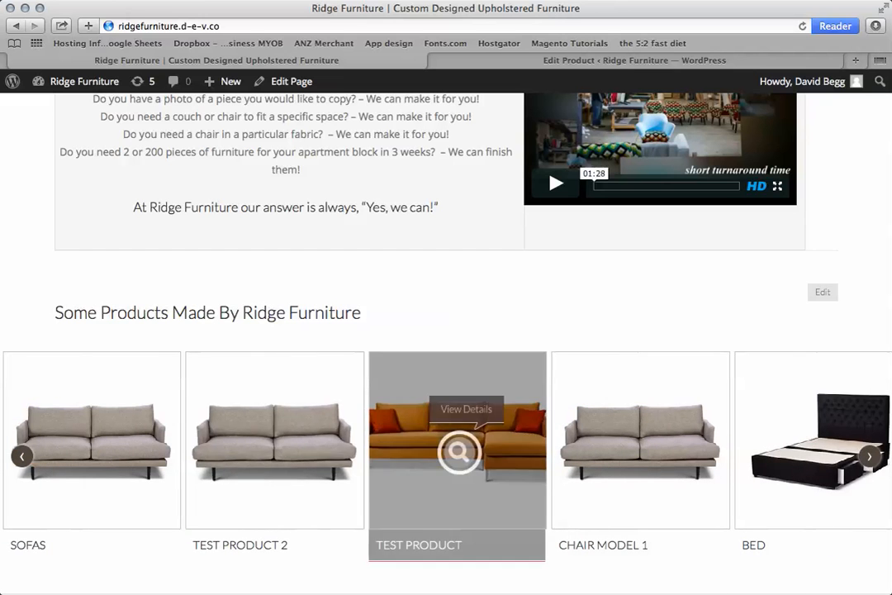
pyautogui.scroll(-10, 446, 330)
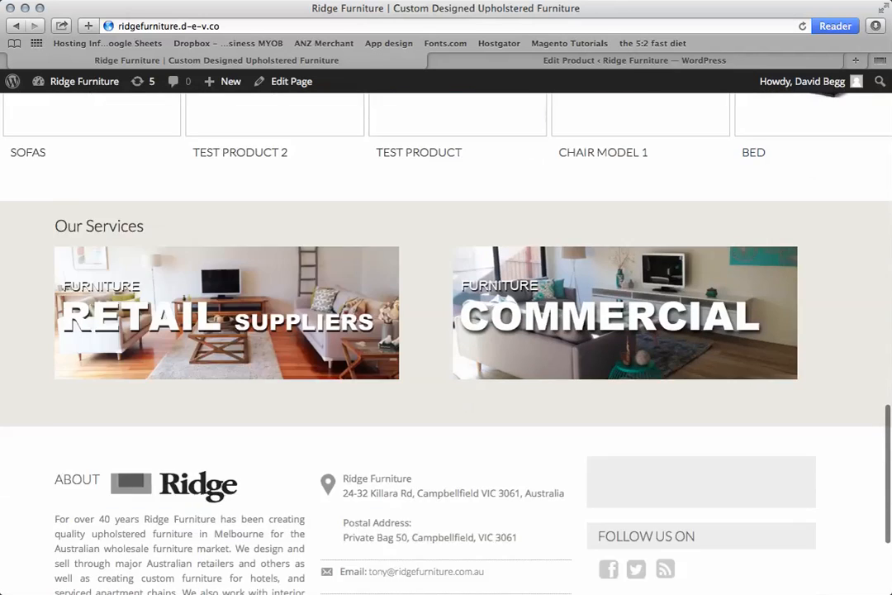
pyautogui.scroll(5, 446, 330)
pyautogui.scroll(6, 445, 331)
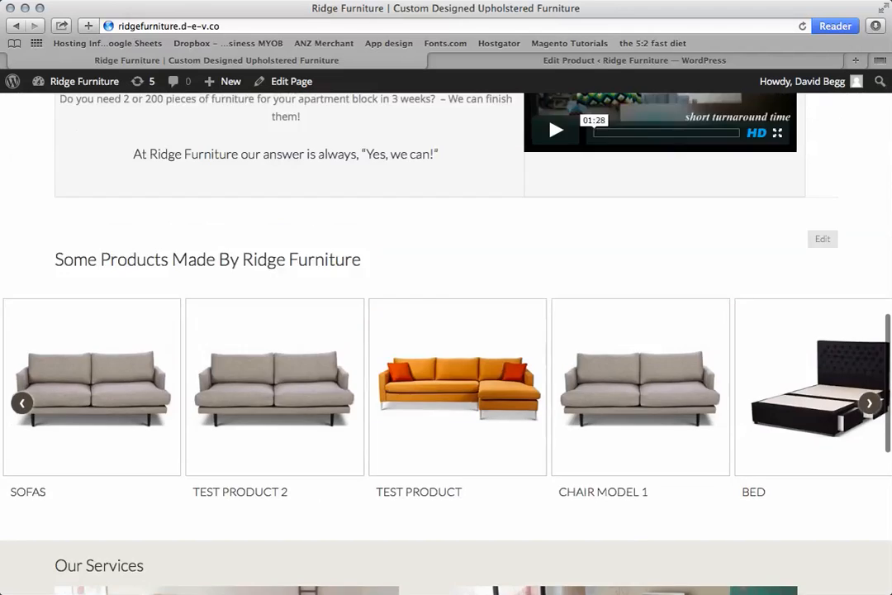
# Open the About Us page at its Process section from the home page and look over its content.
pyautogui.scroll(5, 446, 331)
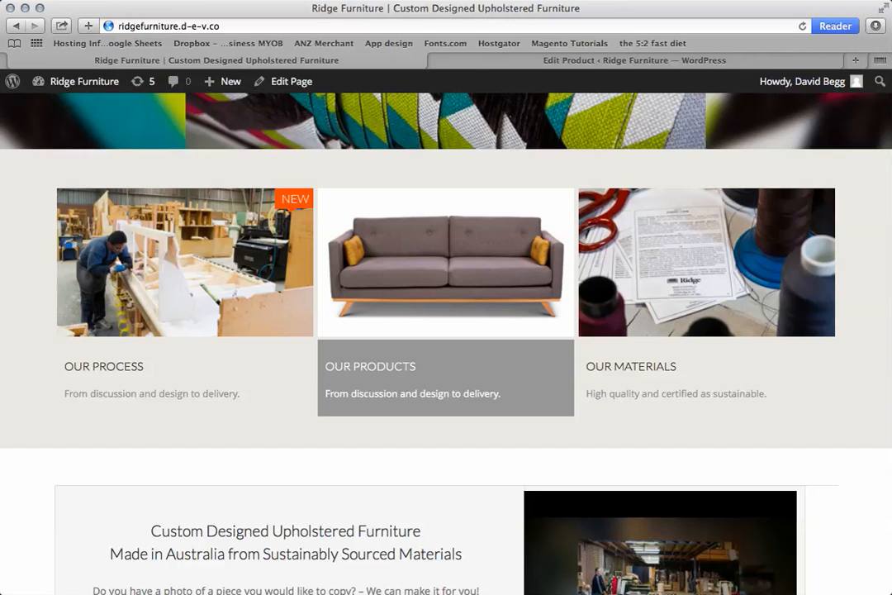
pyautogui.moveTo(116, 25); pyautogui.dragTo(187, 26)
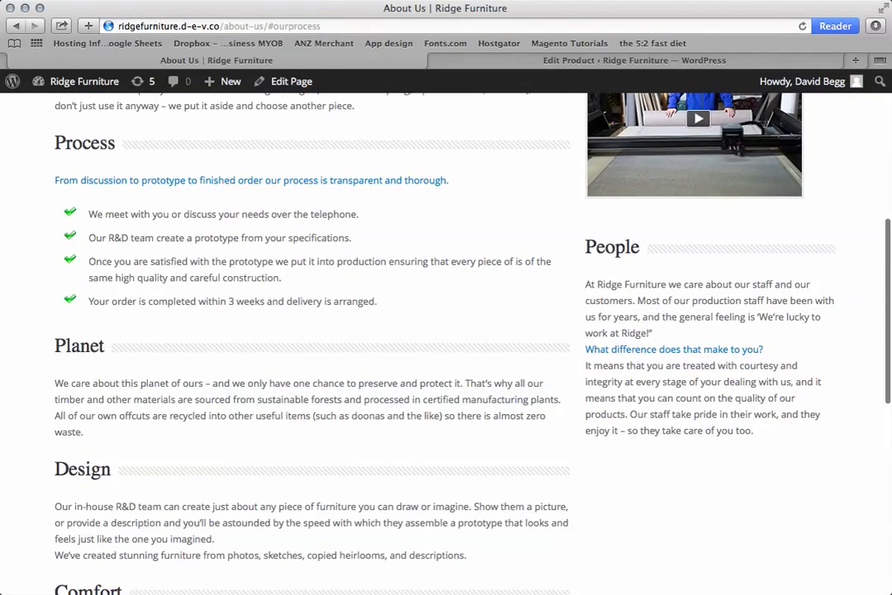
pyautogui.scroll(2, 446, 343)
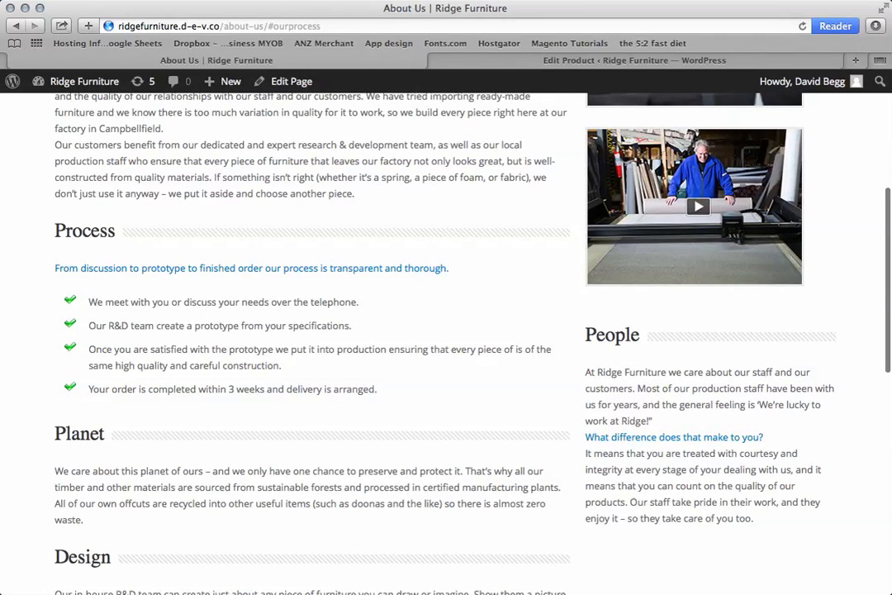
pyautogui.scroll(2, 446, 343)
pyautogui.scroll(-2, 446, 343)
pyautogui.scroll(6, 446, 343)
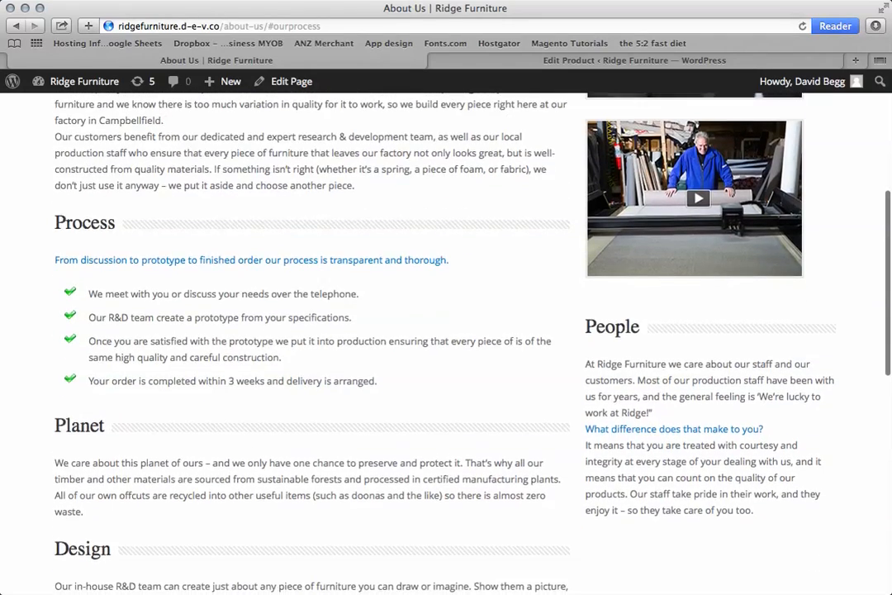
pyautogui.scroll(2, 375, 342)
# Open the website's Products page and look over the product listings, including Test product 2.
pyautogui.click(293, 230)
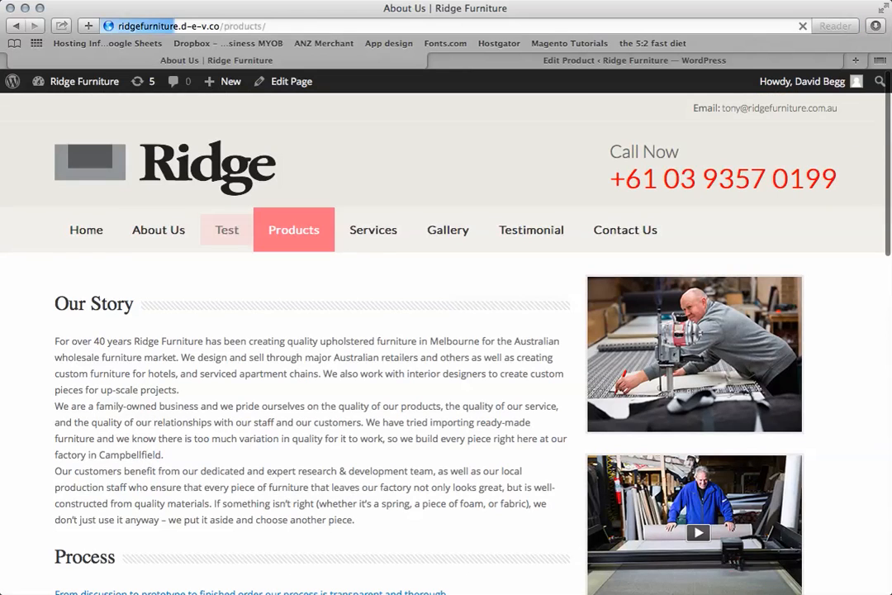
pyautogui.scroll(-8, 446, 342)
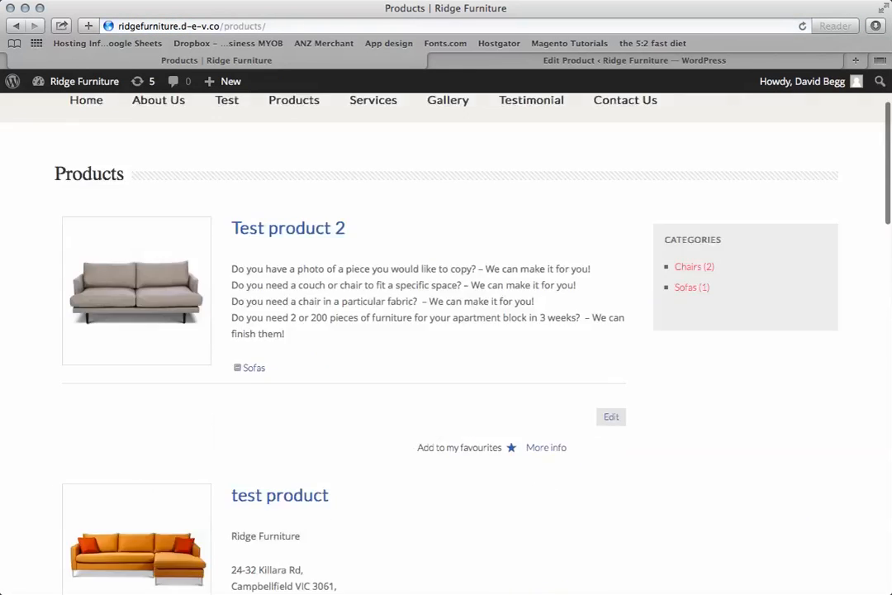
pyautogui.scroll(-12, 446, 342)
pyautogui.scroll(17, 446, 343)
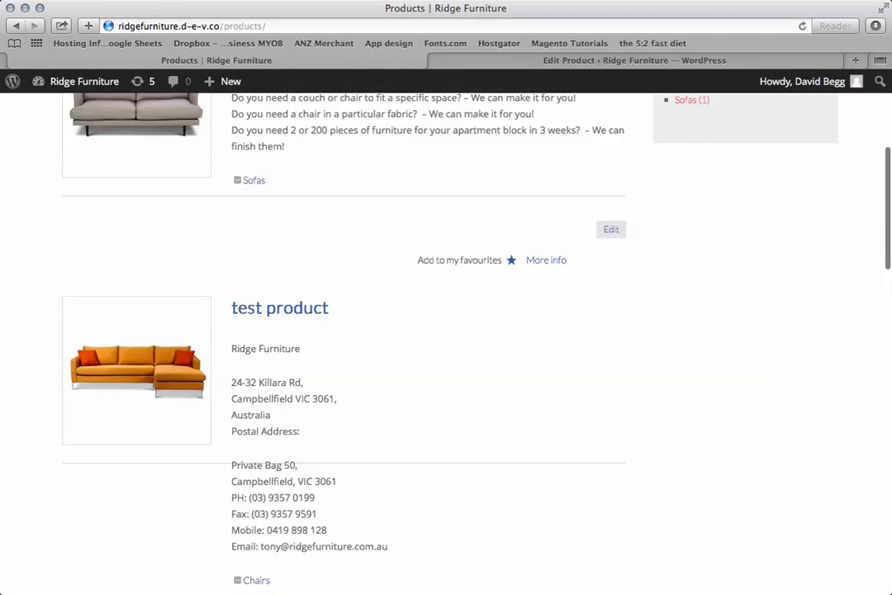
pyautogui.scroll(3, 446, 343)
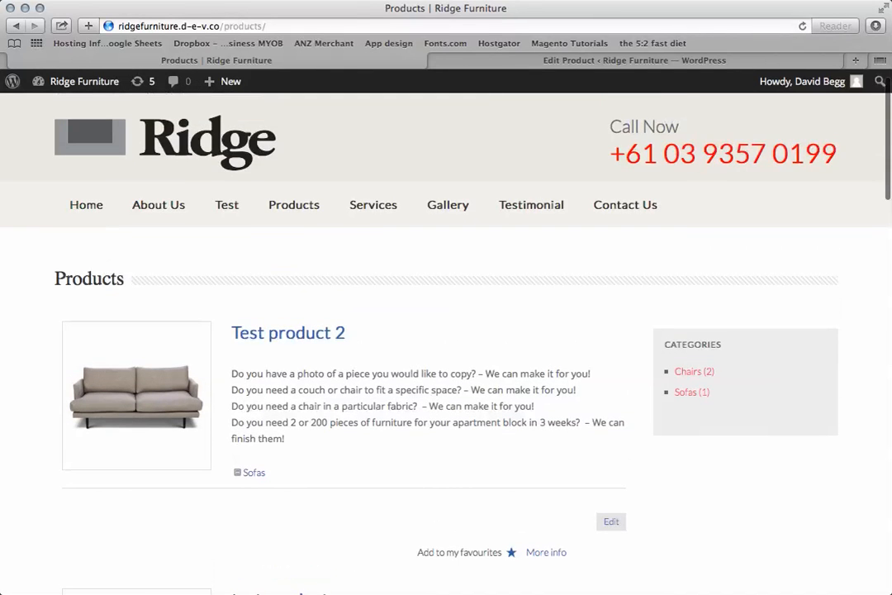
# Return to the WordPress admin and open the About Us page for editing.
pyautogui.click(578, 61)
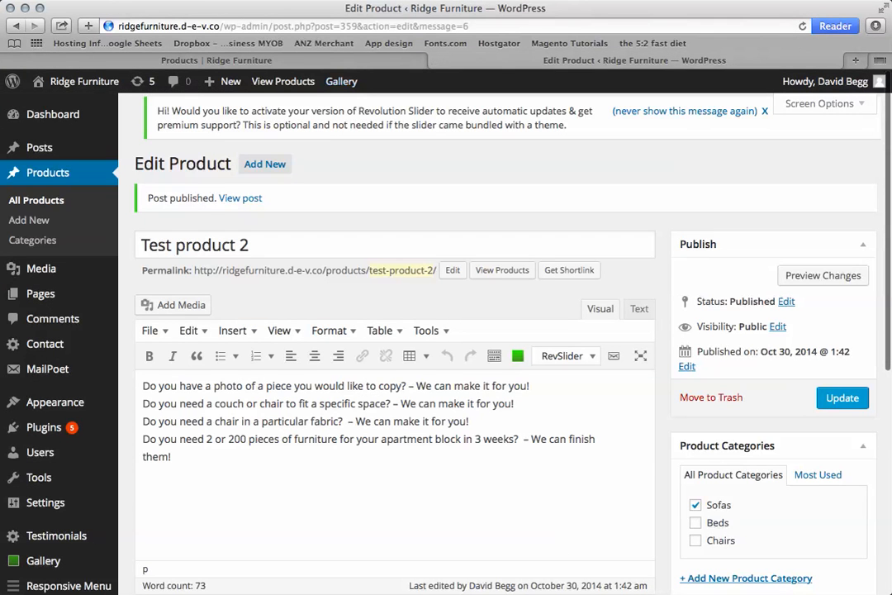
pyautogui.moveTo(41, 293)
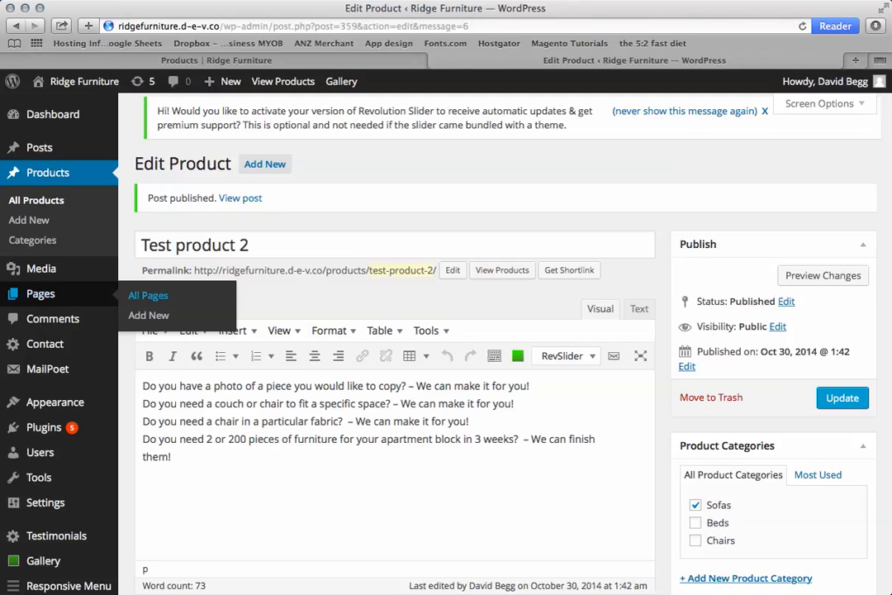
pyautogui.click(148, 295)
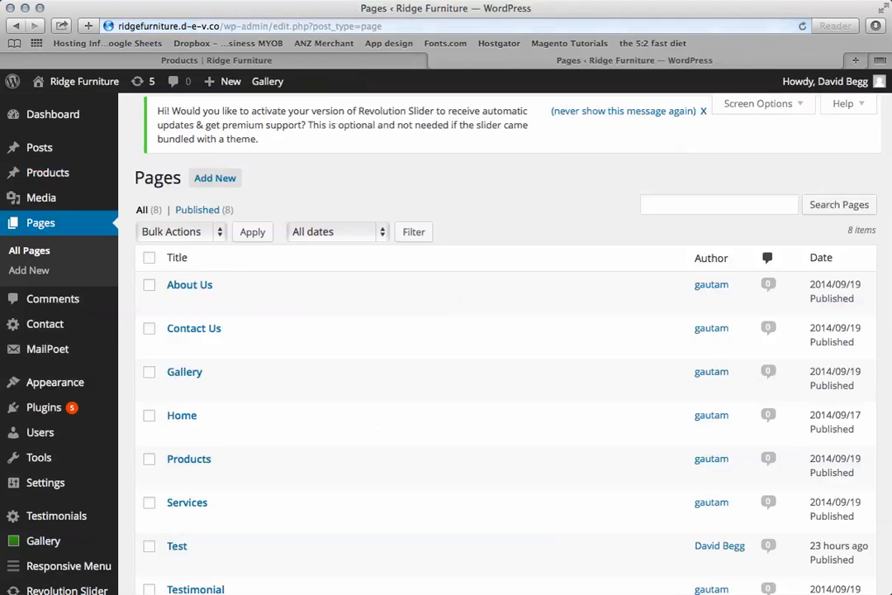
pyautogui.click(189, 285)
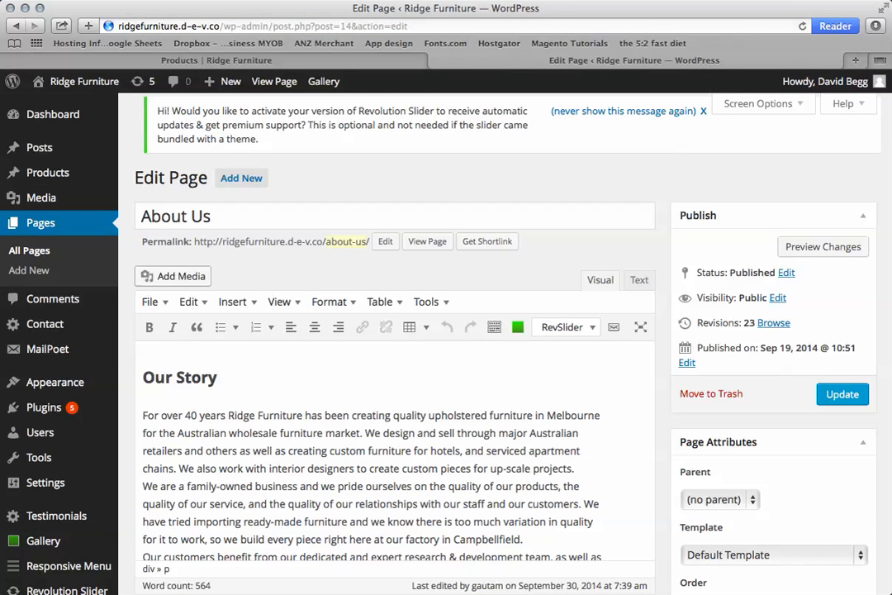
# Select the "Australian Made and Owned" logo from the media library as media for the About Us page.
pyautogui.click(173, 276)
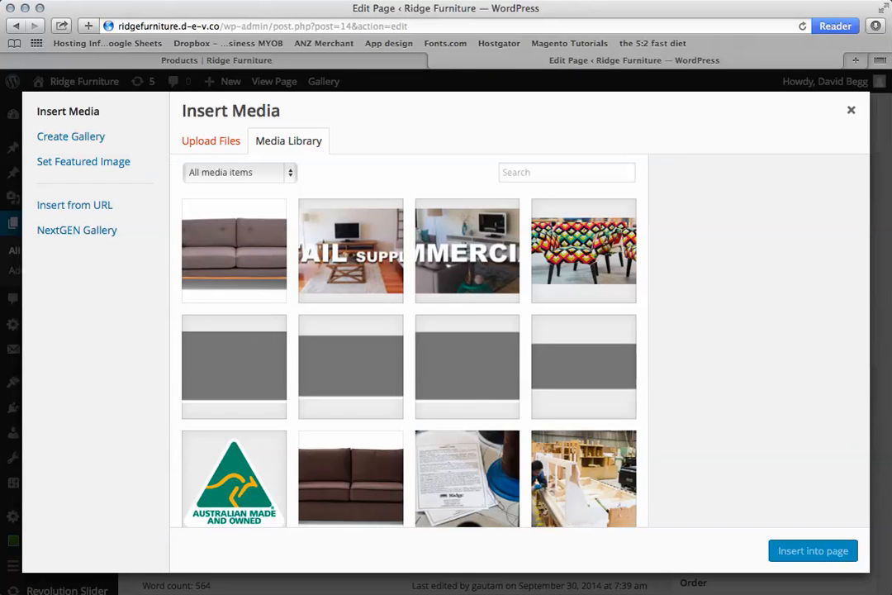
pyautogui.scroll(-5, 409, 355)
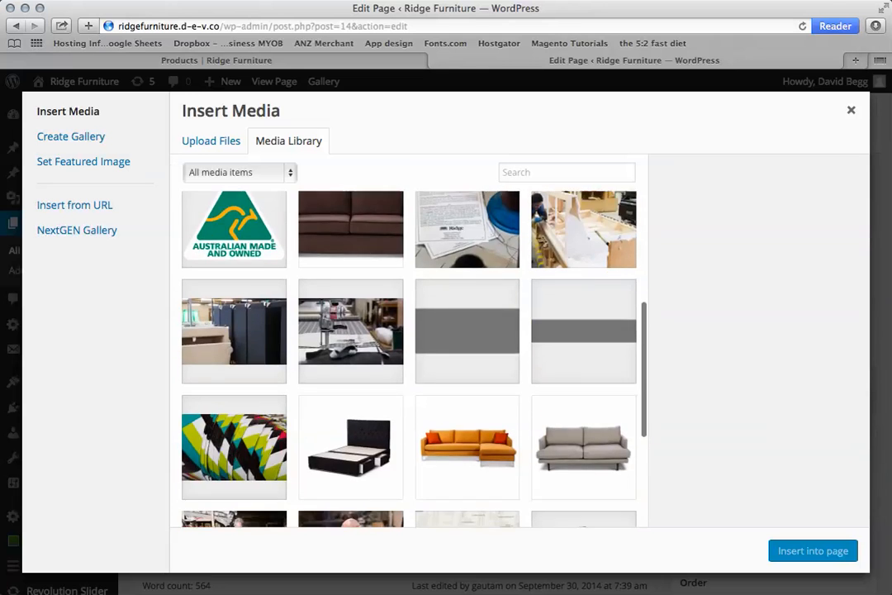
pyautogui.scroll(2, 409, 355)
pyautogui.scroll(-1, 409, 355)
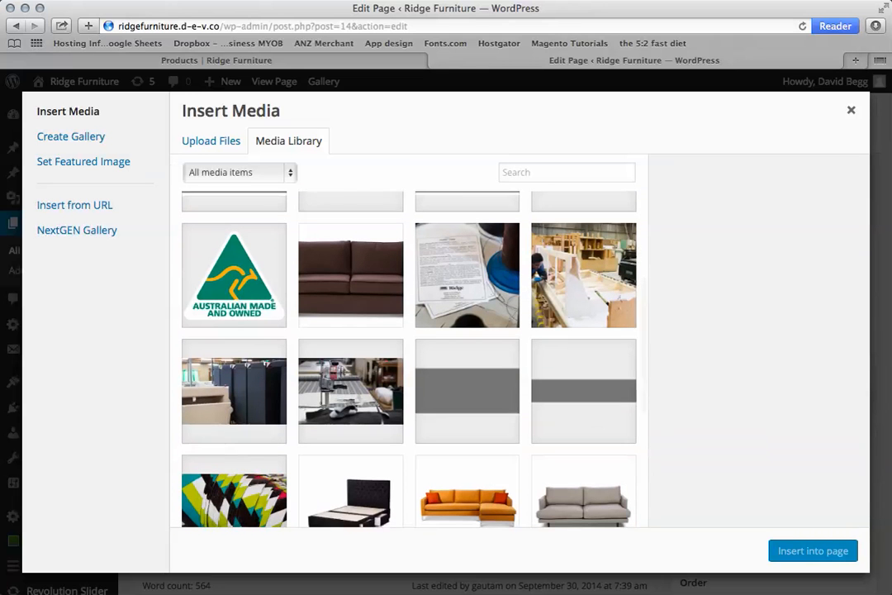
pyautogui.click(235, 275)
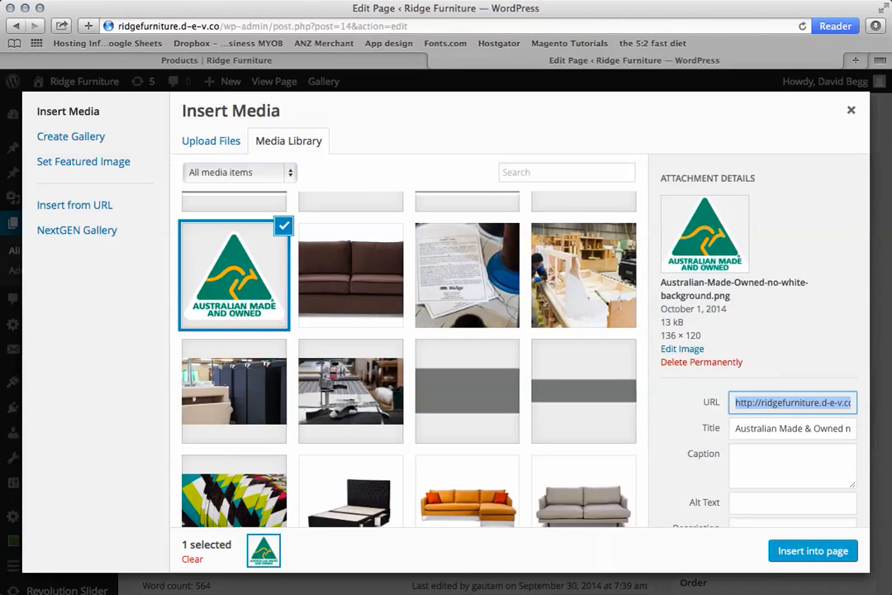
# Set the logo's alignment to Left and insert it into the About Us page.
pyautogui.scroll(-5, 758, 347)
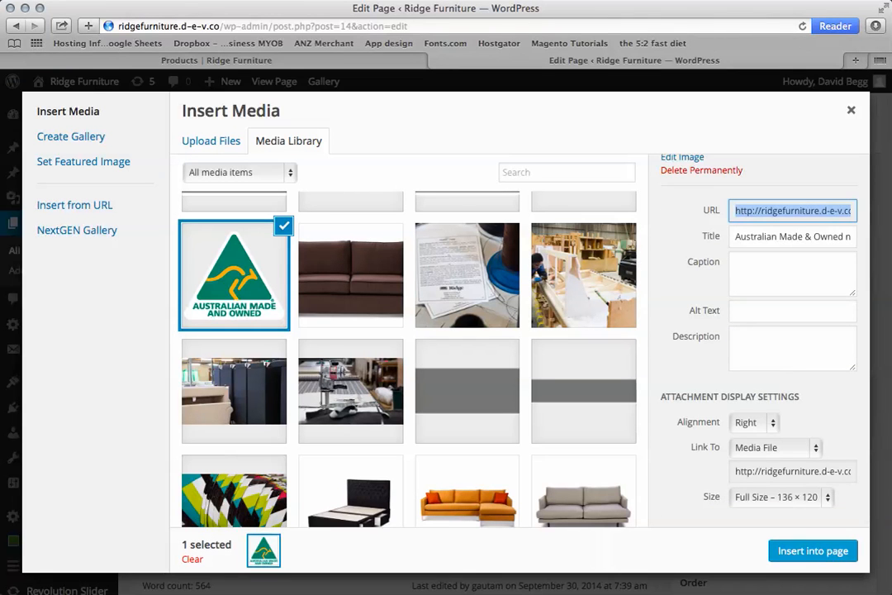
pyautogui.click(754, 422)
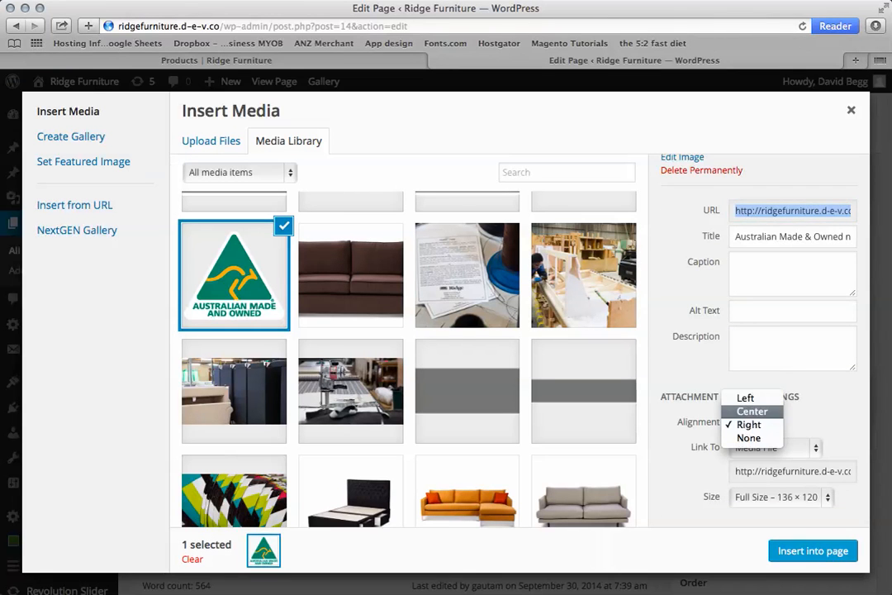
pyautogui.click(745, 398)
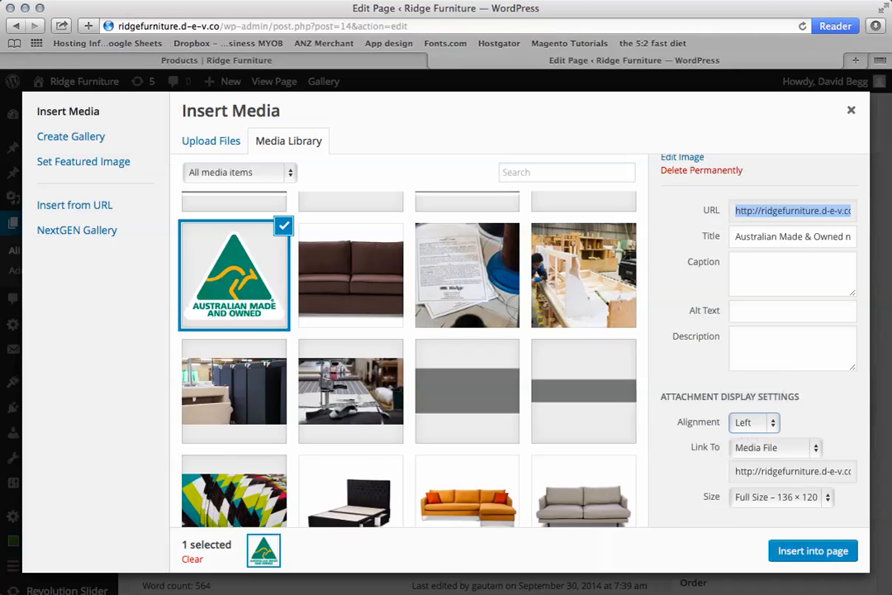
pyautogui.click(813, 551)
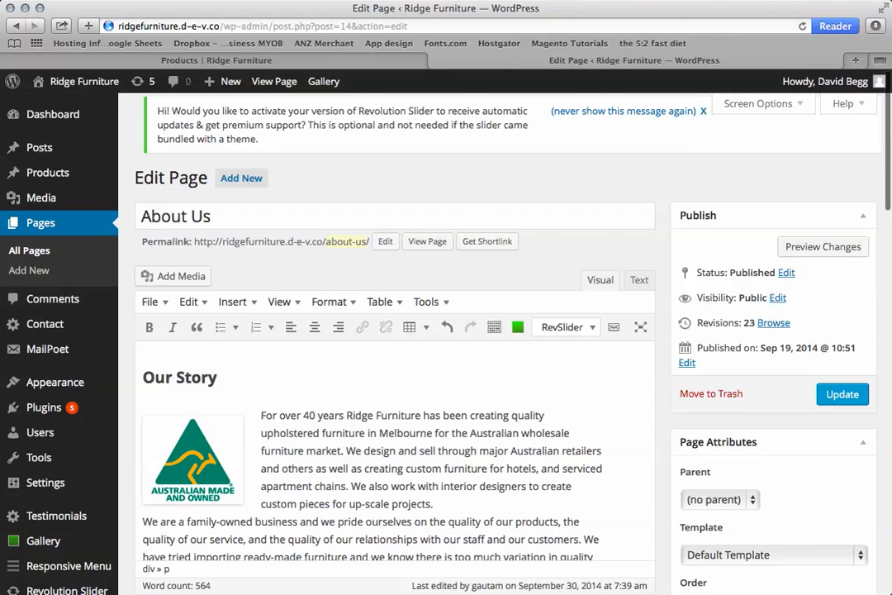
pyautogui.scroll(-3, 446, 330)
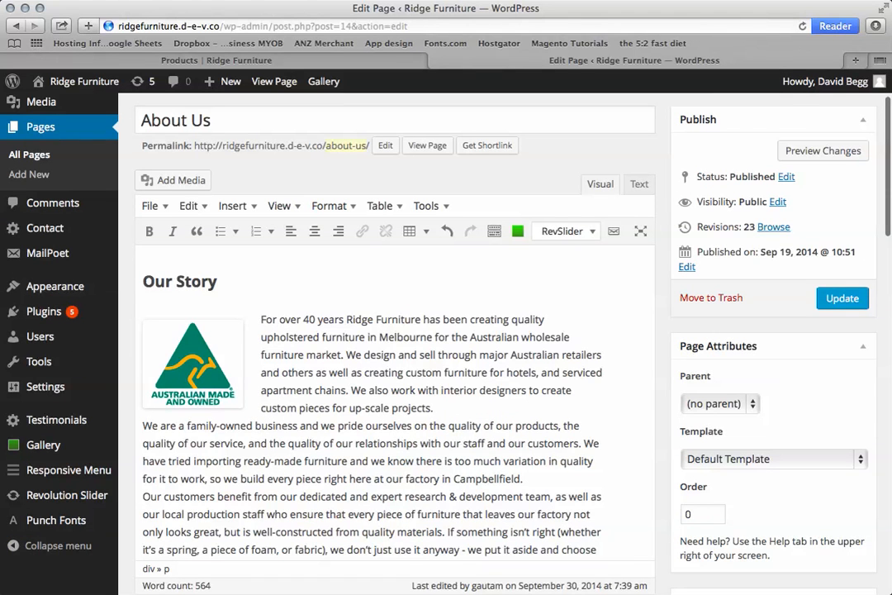
pyautogui.click(194, 365)
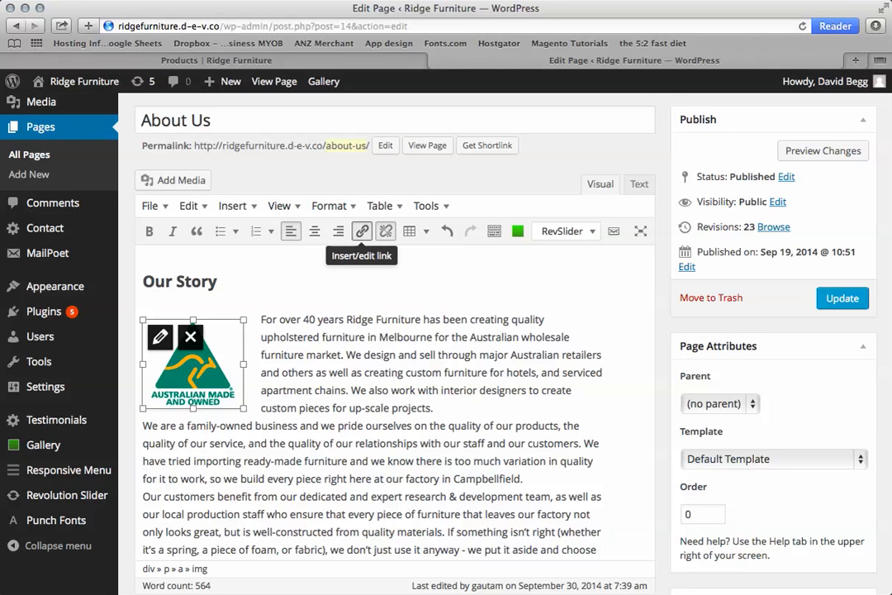
pyautogui.click(362, 232)
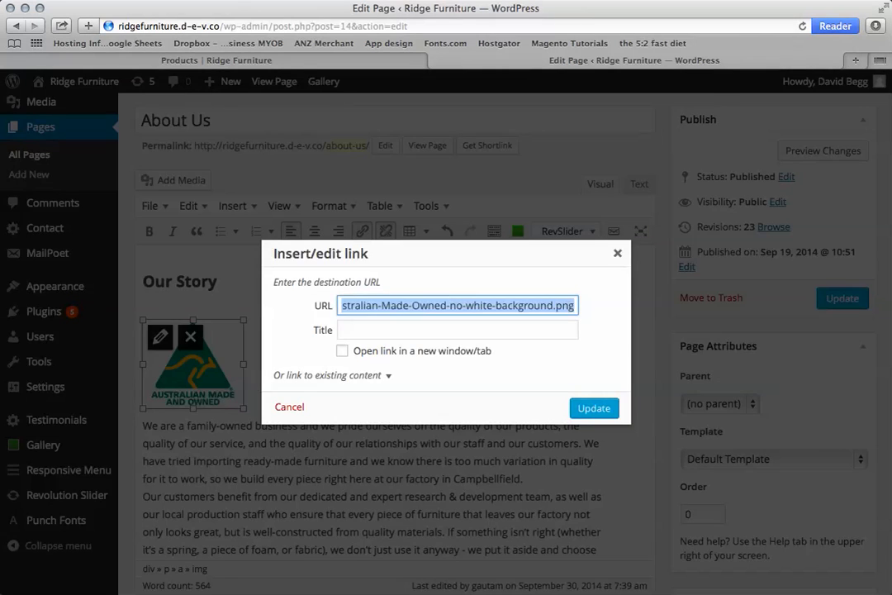
pyautogui.hscroll(-5, 458, 306)
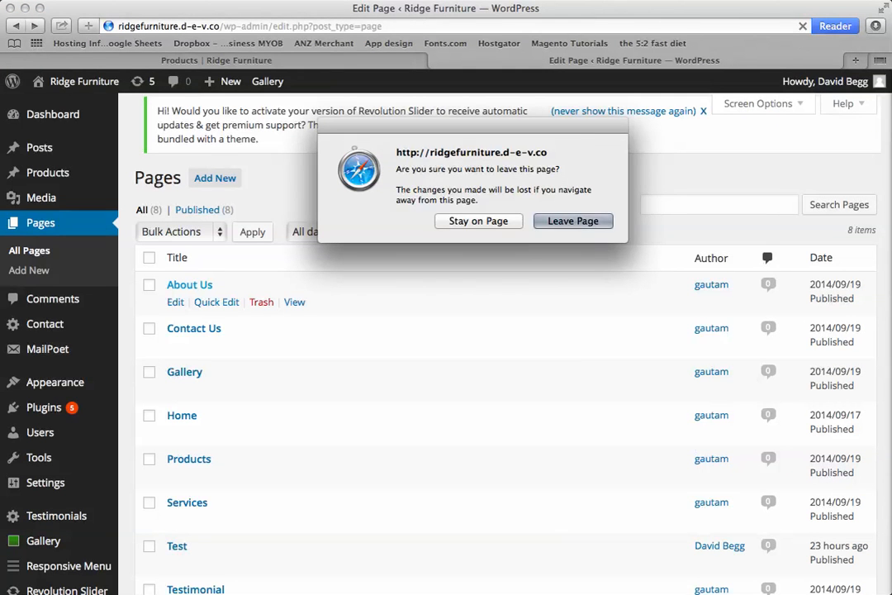
# Leave the page without saving, reload the Pages list and open the About Us page for editing again.
pyautogui.press('Return')
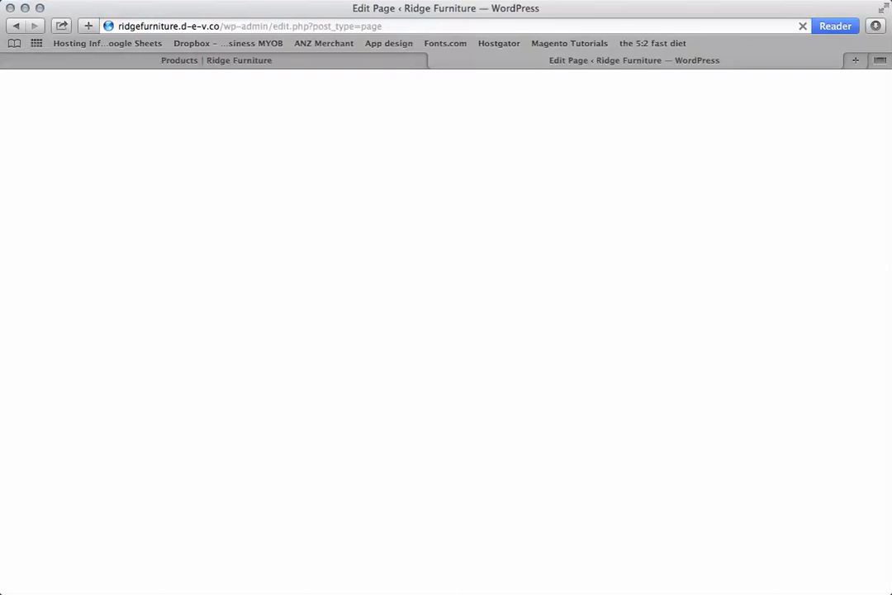
pyautogui.click(312, 25)
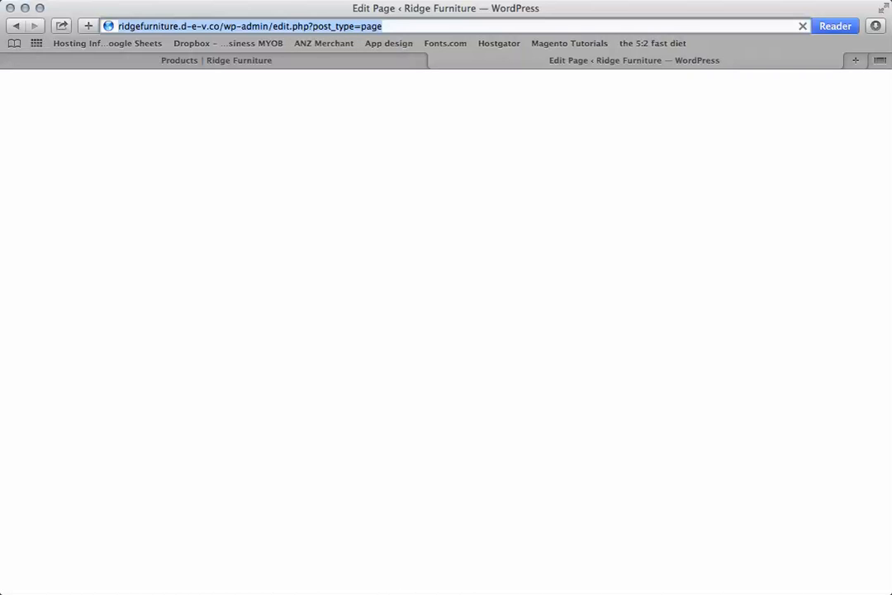
pyautogui.click(312, 26)
pyautogui.press('Return')
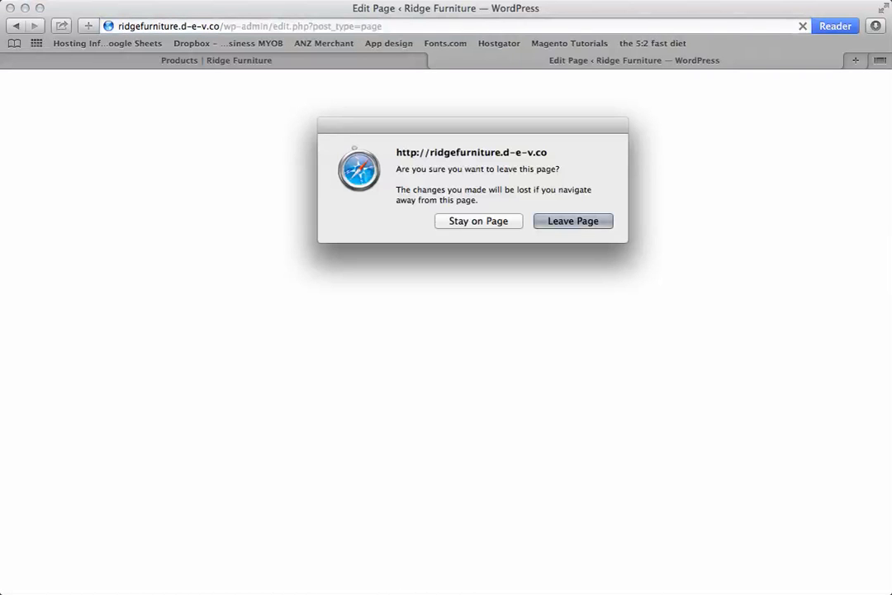
pyautogui.press('Return')
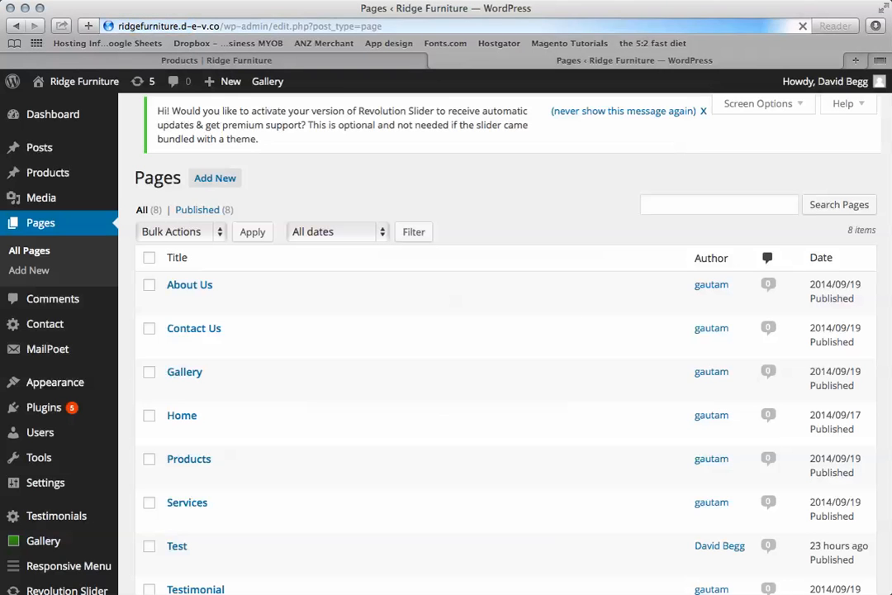
pyautogui.click(189, 285)
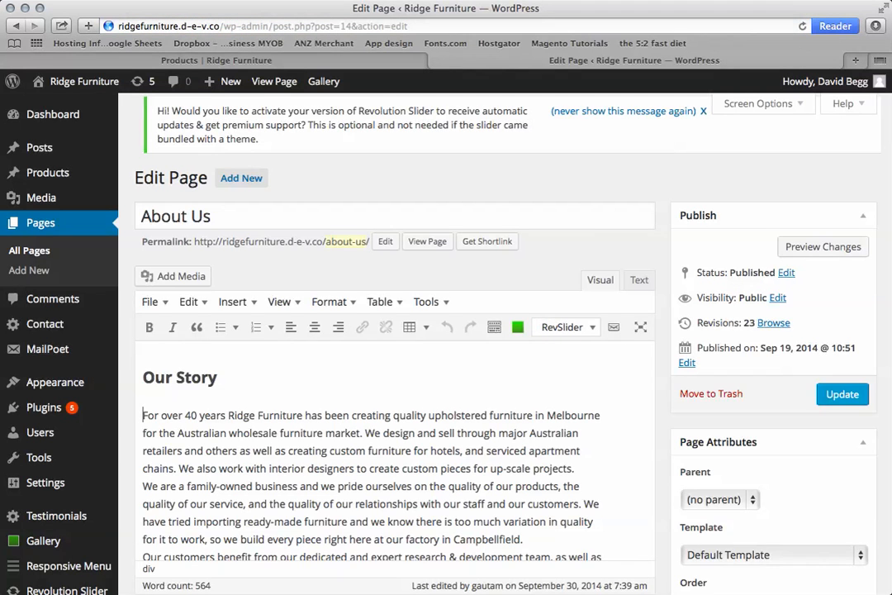
# Insert the "Australian Made and Owned" logo from the media library into the About Us page with alignment None.
pyautogui.click(174, 319)
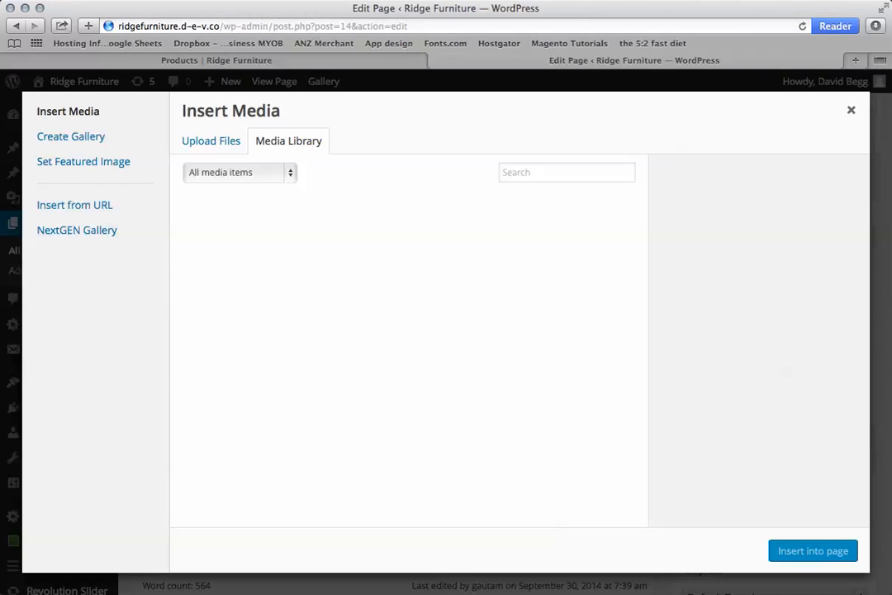
pyautogui.click(234, 481)
pyautogui.scroll(-5, 758, 347)
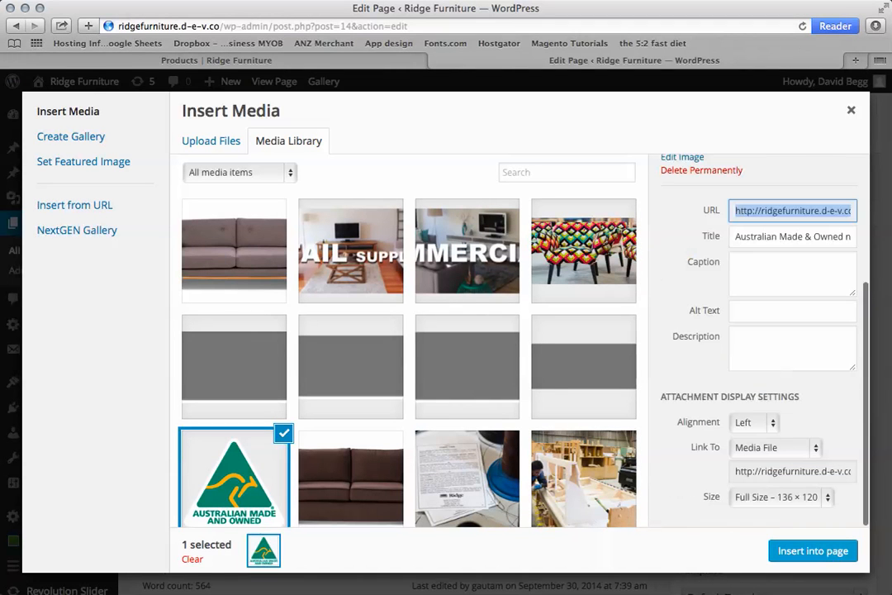
pyautogui.click(754, 422)
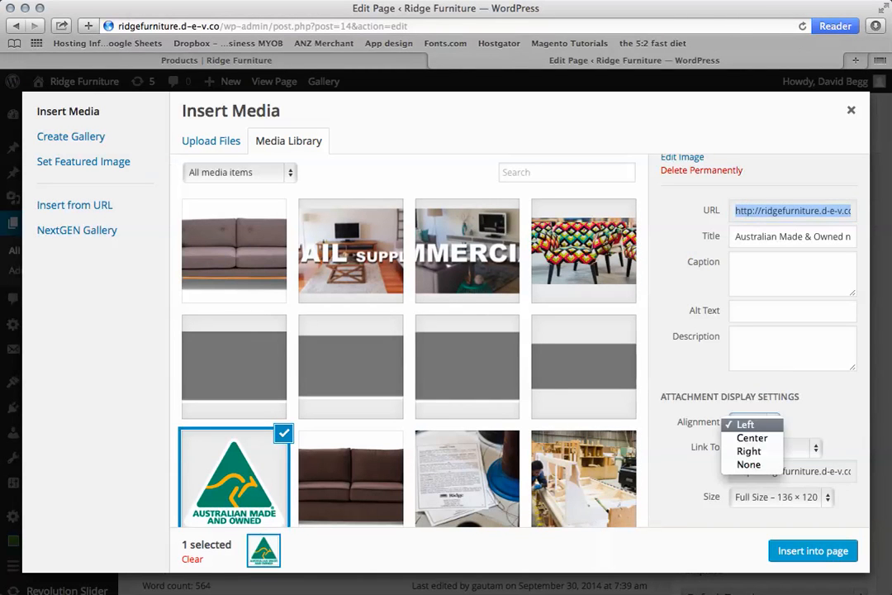
pyautogui.click(749, 464)
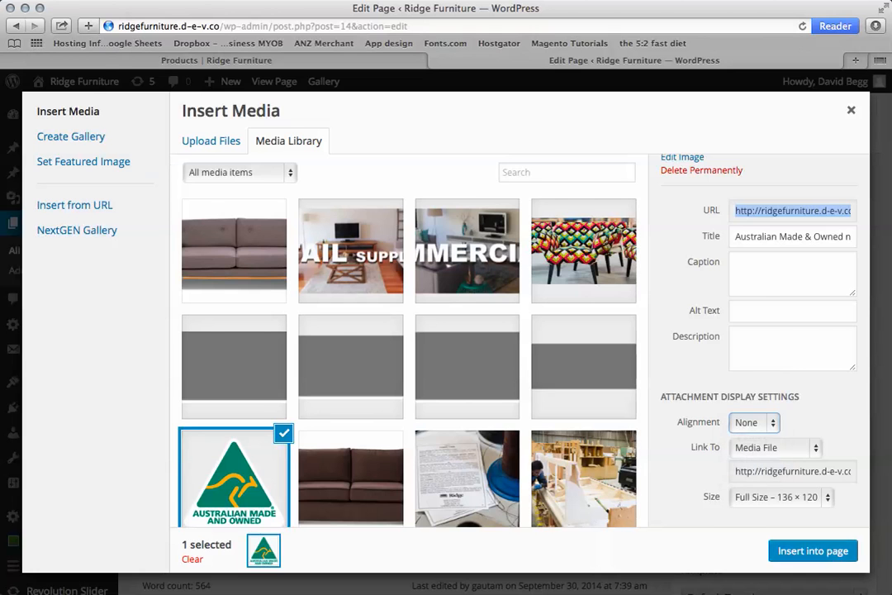
pyautogui.click(812, 550)
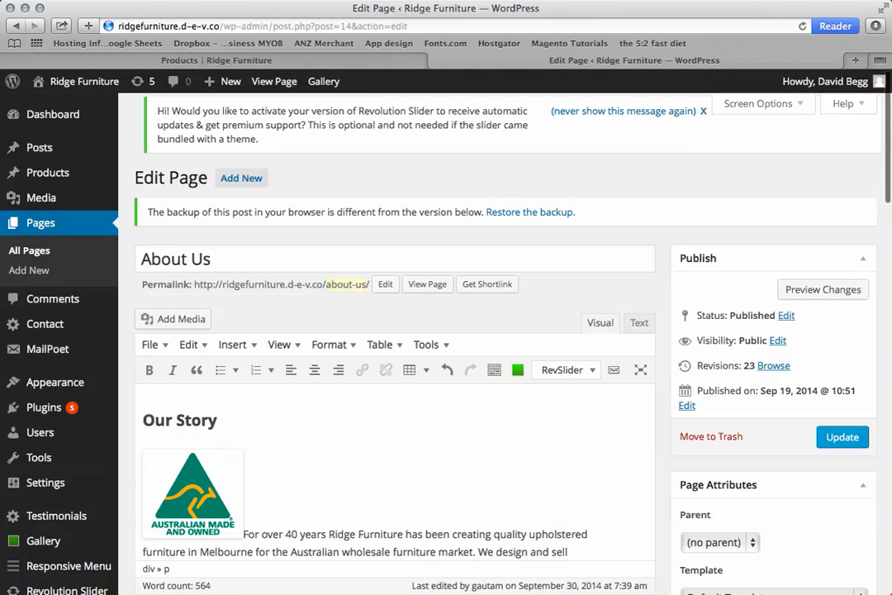
# Edit the inserted logo's image details and set its alignment to Left.
pyautogui.click(193, 494)
pyautogui.click(160, 467)
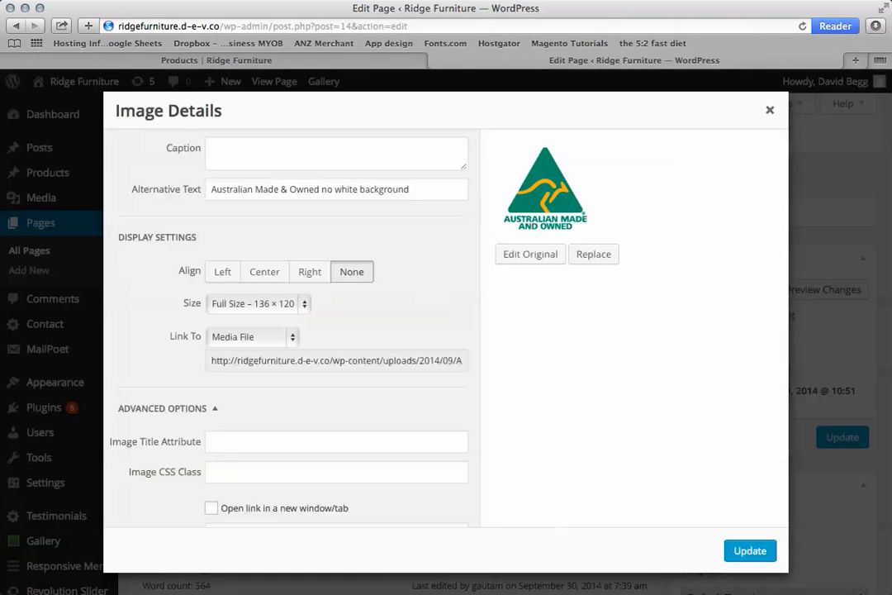
pyautogui.click(222, 272)
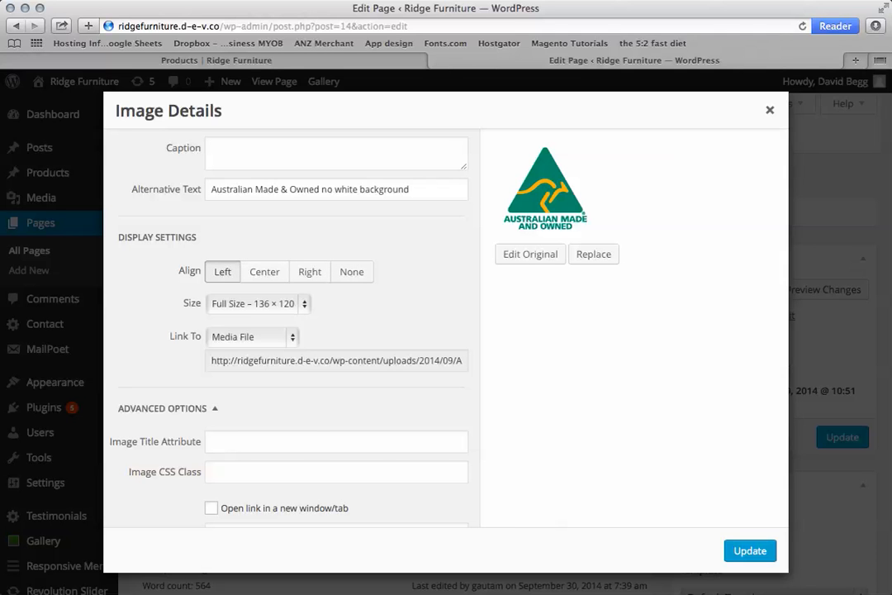
pyautogui.click(750, 551)
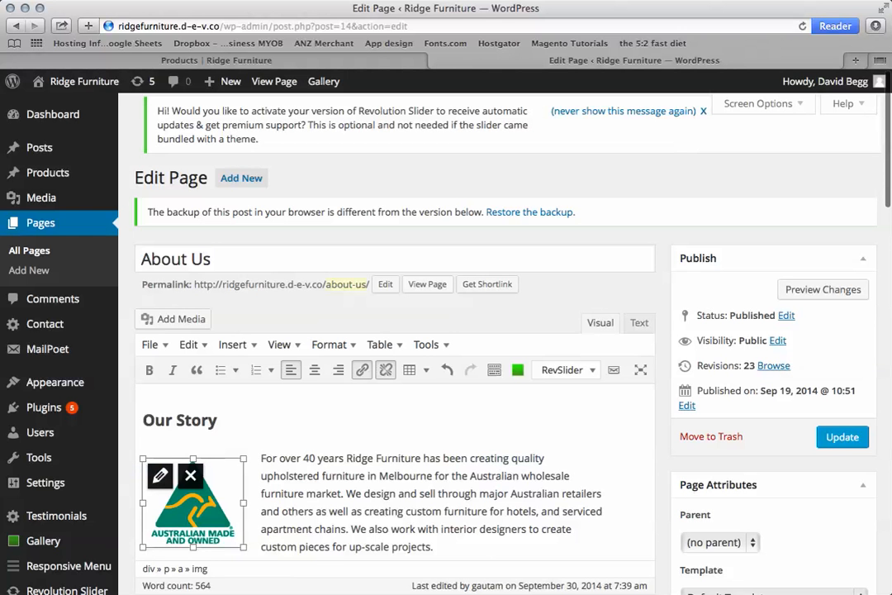
pyautogui.click(352, 529)
pyautogui.click(194, 508)
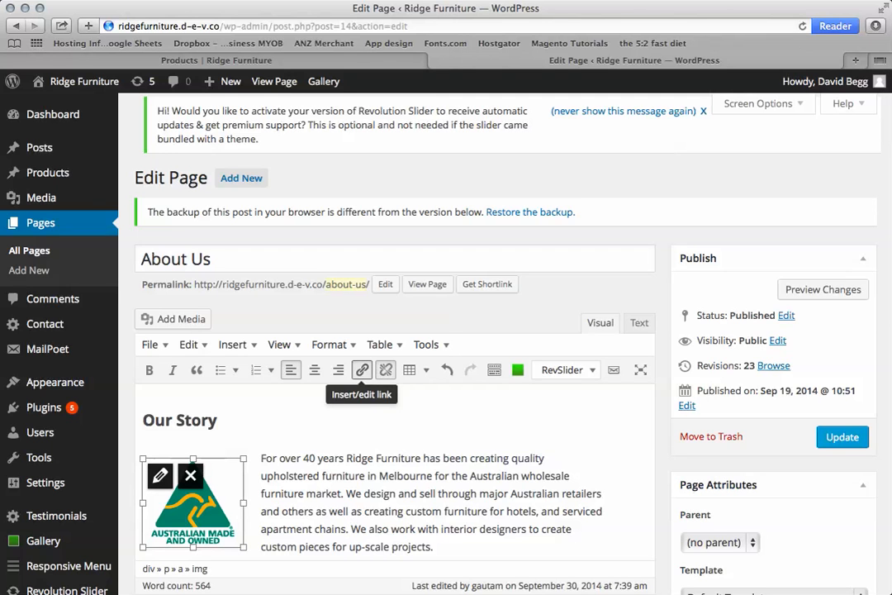
pyautogui.click(362, 369)
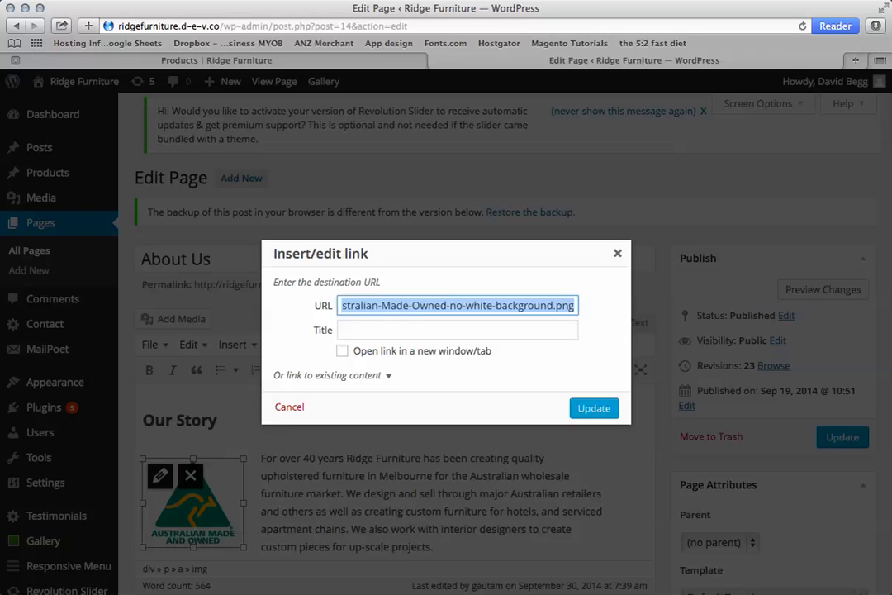
pyautogui.click(330, 60)
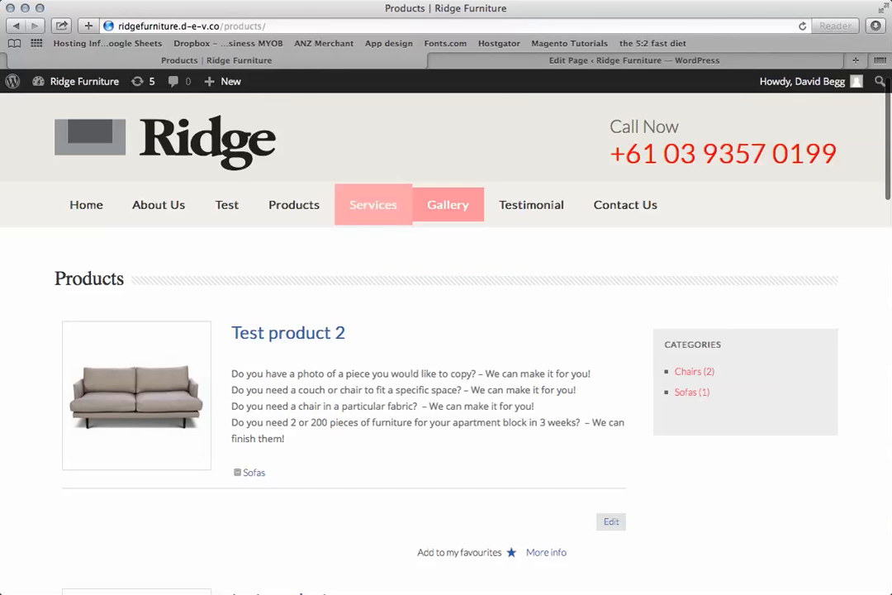
pyautogui.click(447, 204)
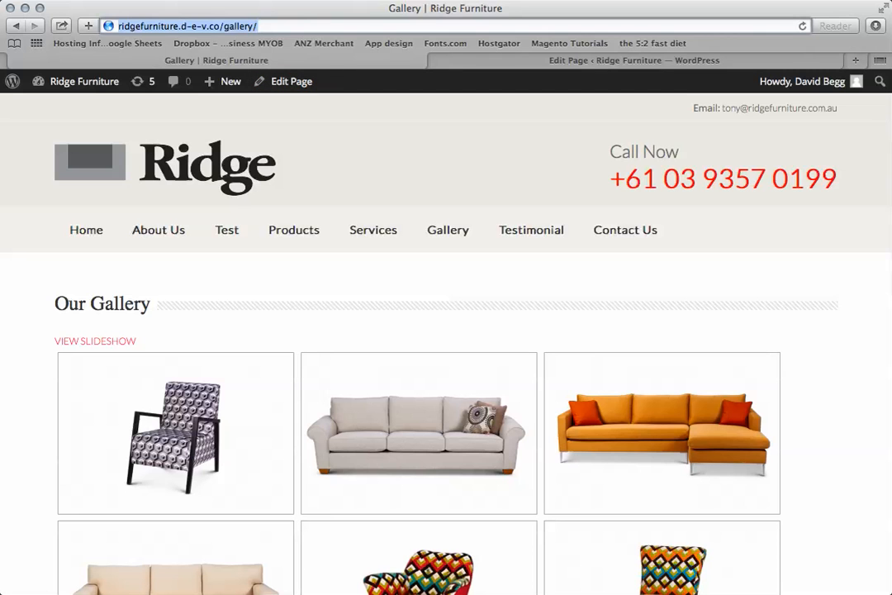
pyautogui.click(496, 60)
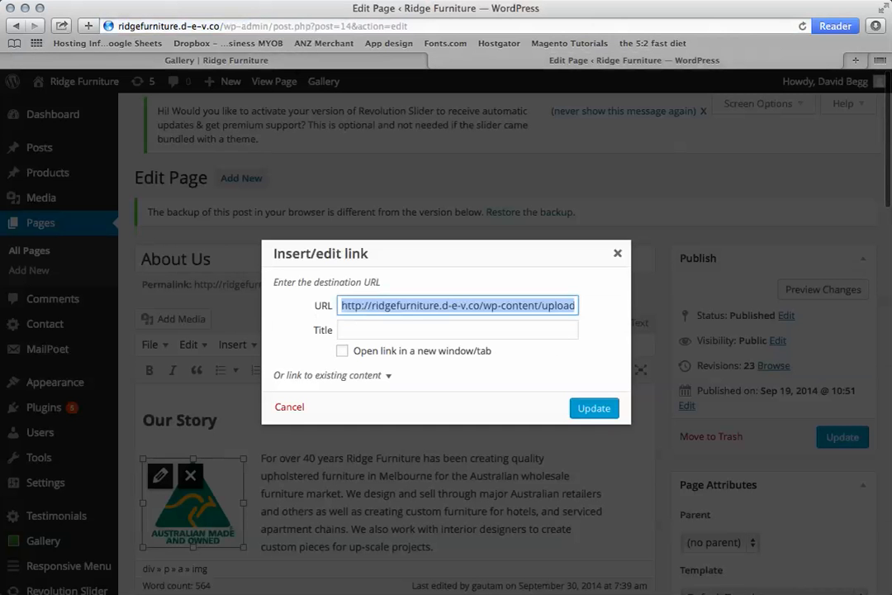
pyautogui.write('http://ridgefurniture.d-e-v.co/gallery/')
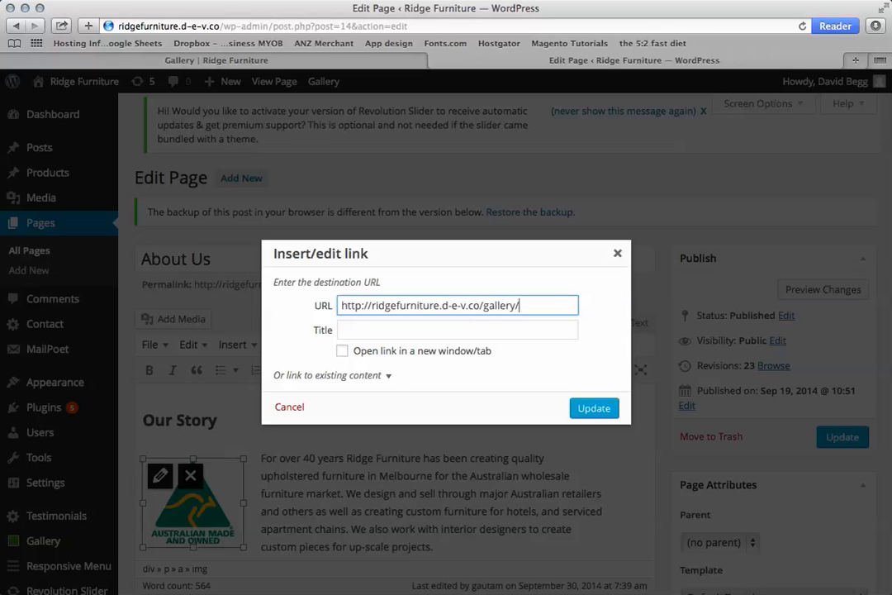
pyautogui.click(342, 351)
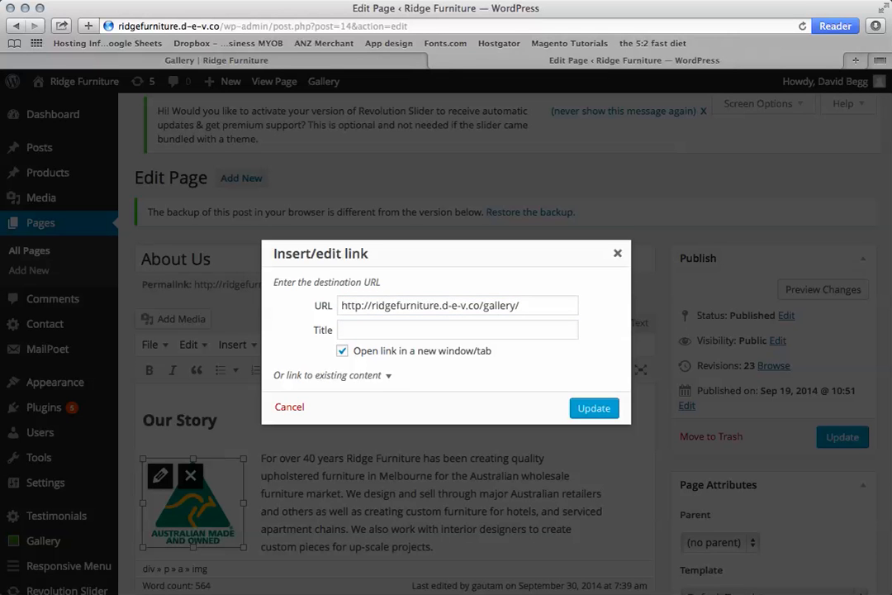
pyautogui.click(594, 408)
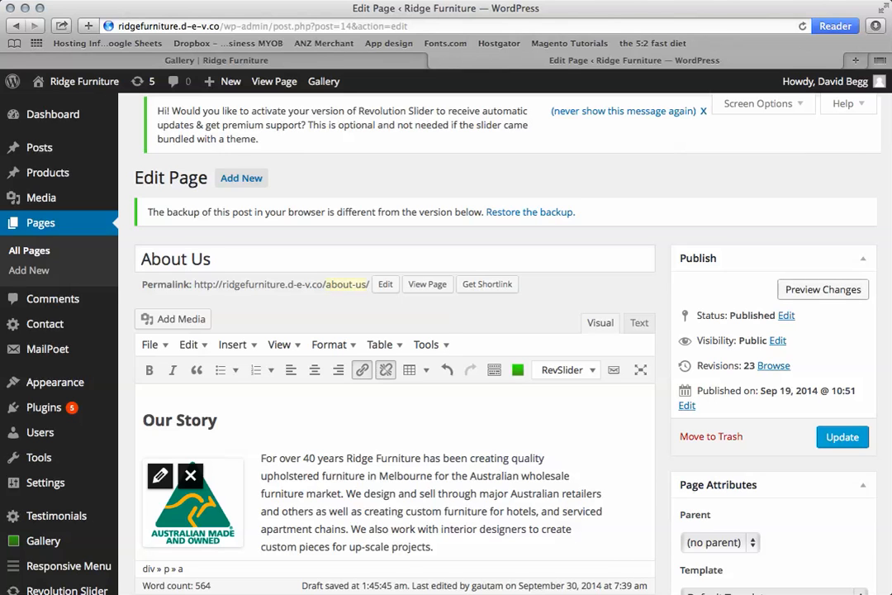
# Preview the About Us page changes, test the logo's link and return to look over the preview.
pyautogui.click(823, 289)
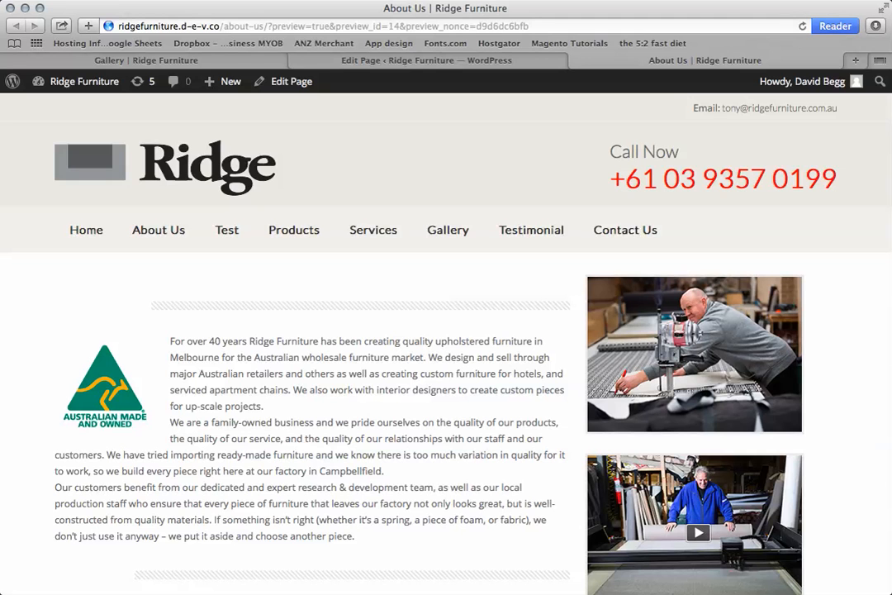
pyautogui.keyDown('super'); pyautogui.click(448, 230); pyautogui.keyUp('super')
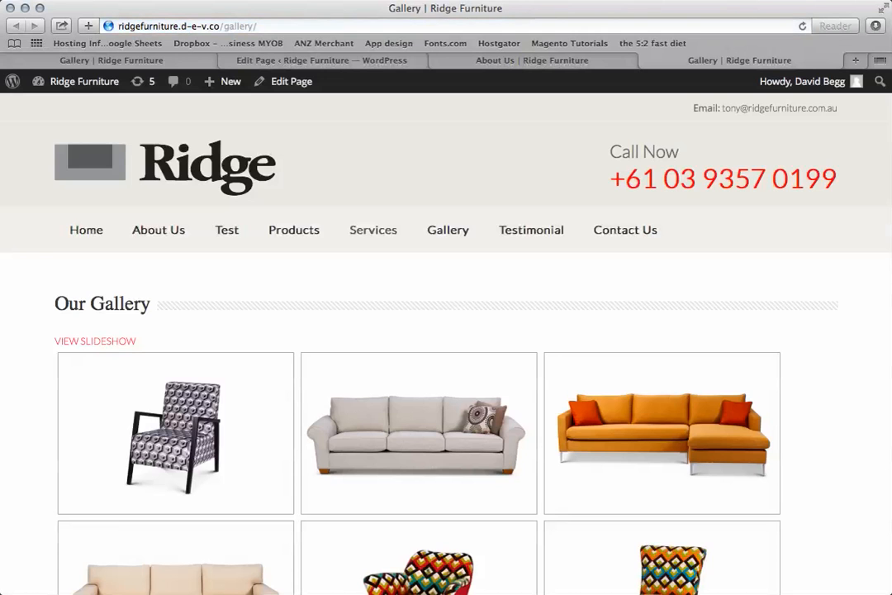
pyautogui.hotkey('ctrl', 'shift', 'Tab')
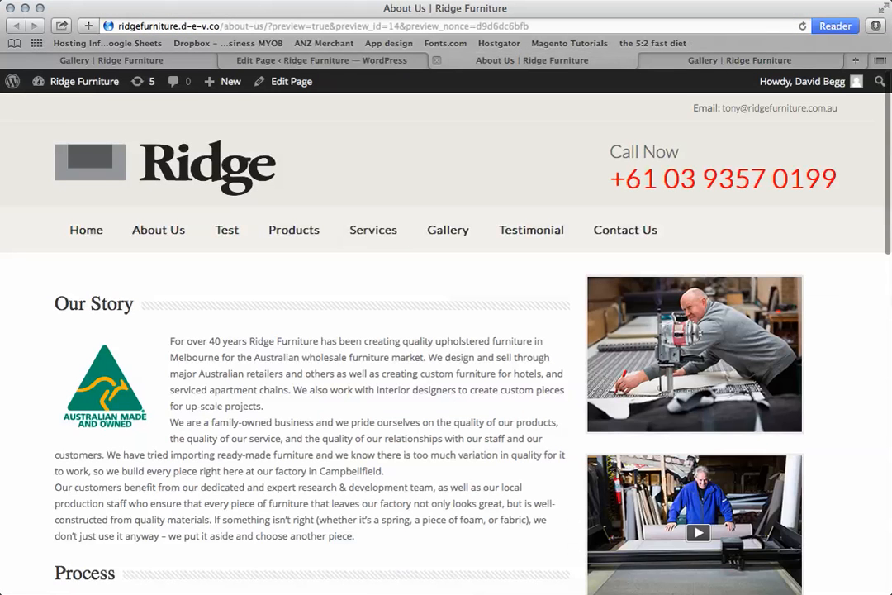
pyautogui.scroll(-2, 445, 339)
pyautogui.scroll(2, 445, 338)
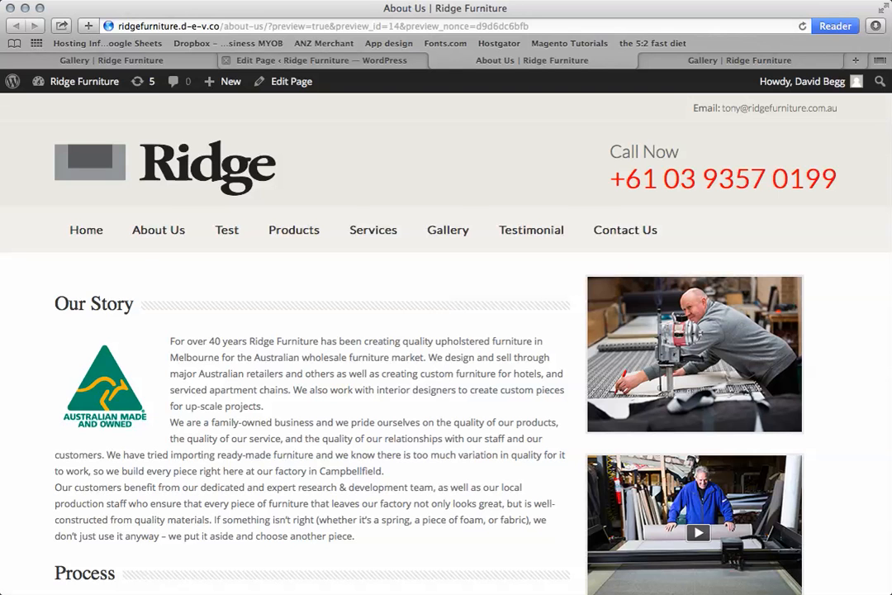
pyautogui.click(322, 60)
pyautogui.click(338, 493)
pyautogui.scroll(-1, 338, 493)
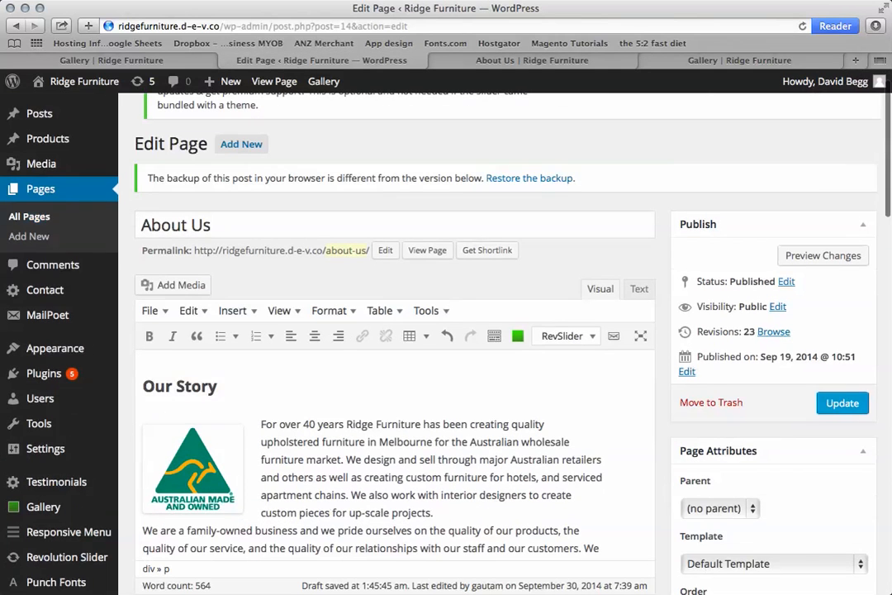
pyautogui.click(346, 423)
pyautogui.moveTo(347, 424); pyautogui.dragTo(420, 424)
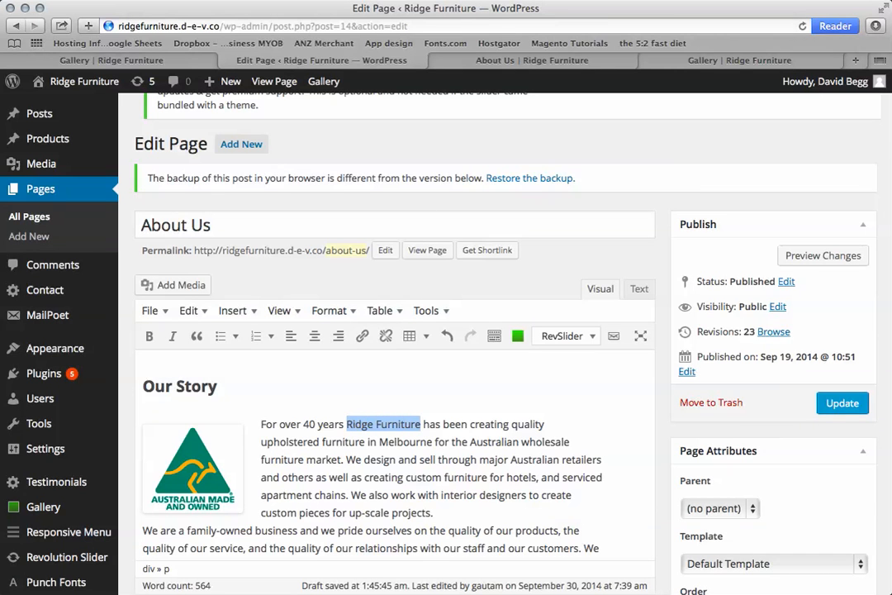
pyautogui.click(362, 335)
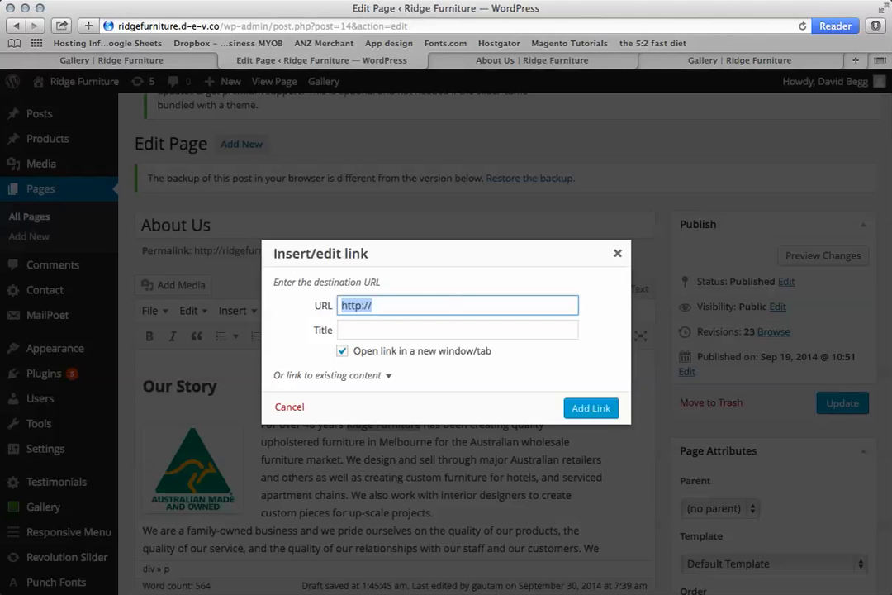
pyautogui.write('http://ridgefurniture.d-e-v.co/gallery/')
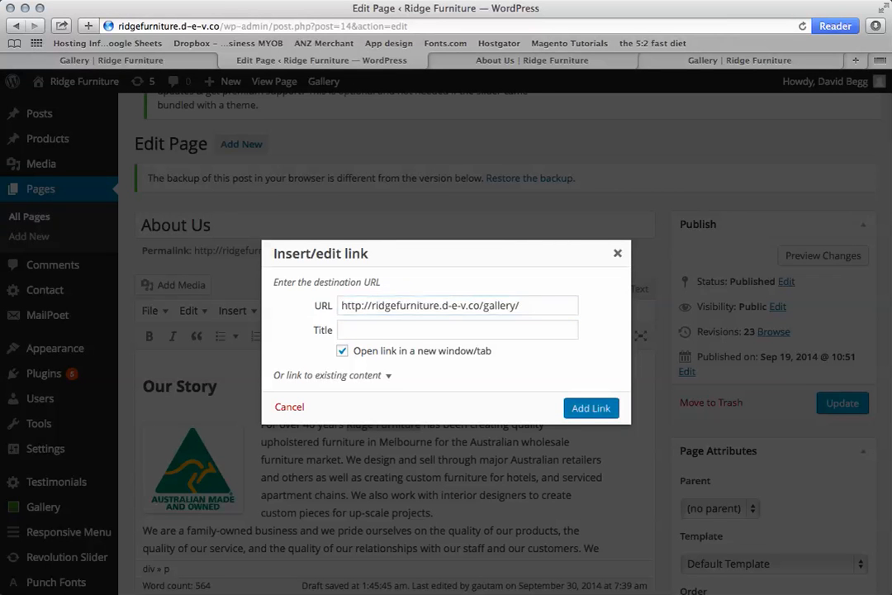
pyautogui.press('Return')
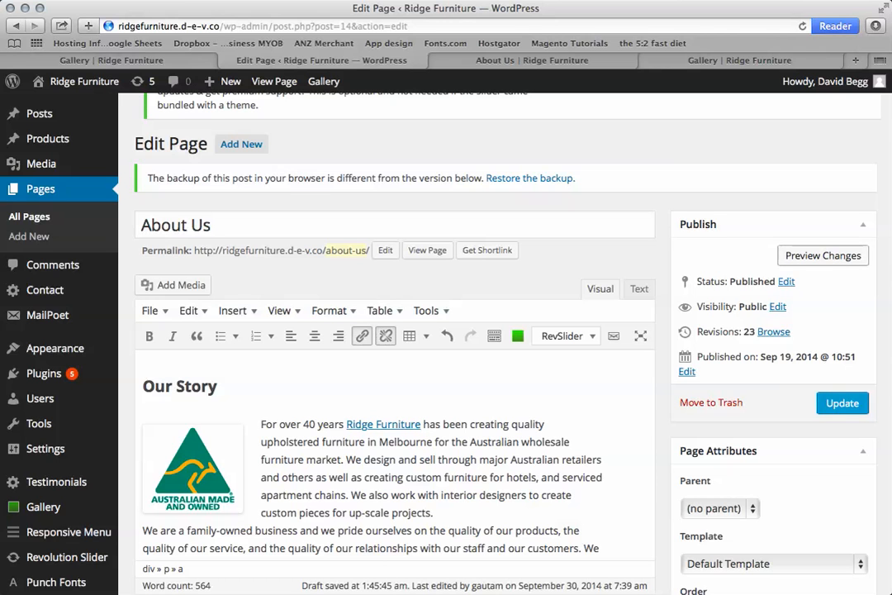
pyautogui.click(822, 255)
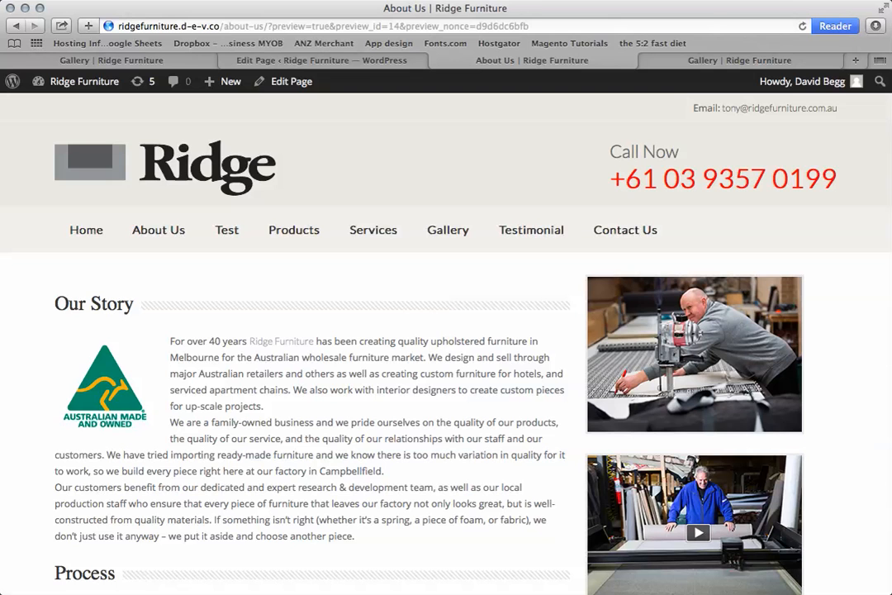
# Check the Gallery page from the site's navigation, then close the extra Gallery pages to return to the About Us preview.
pyautogui.click(447, 230)
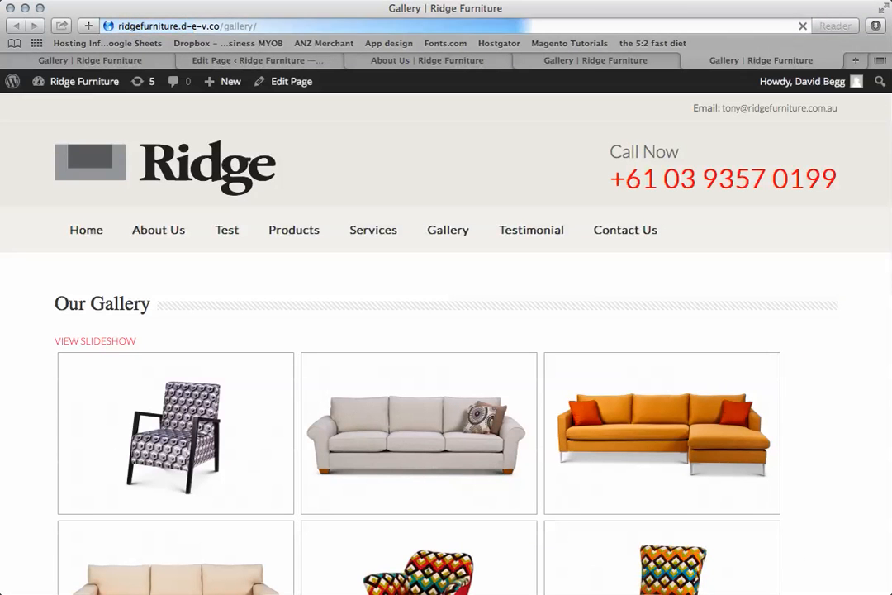
pyautogui.scroll(-5, 446, 330)
pyautogui.scroll(5, 446, 330)
pyautogui.click(688, 60)
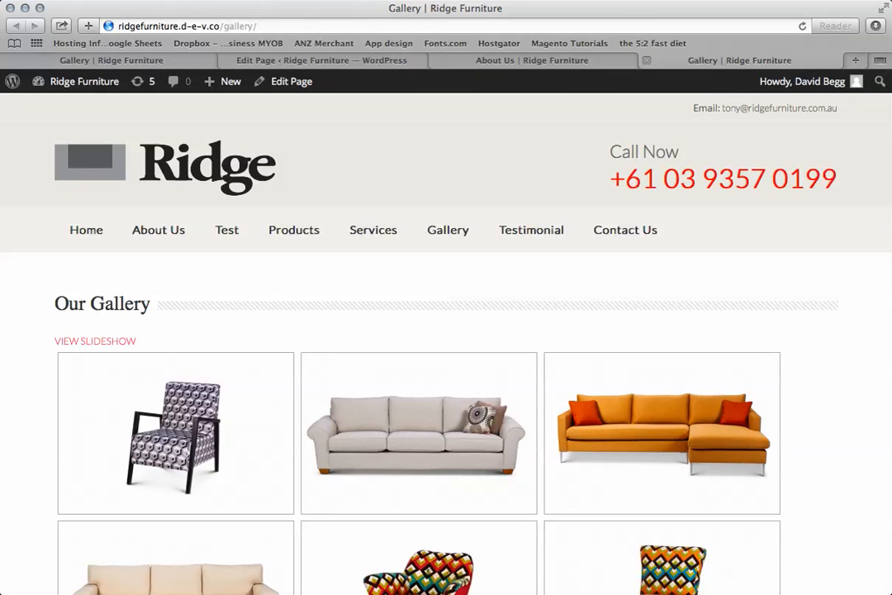
pyautogui.click(646, 60)
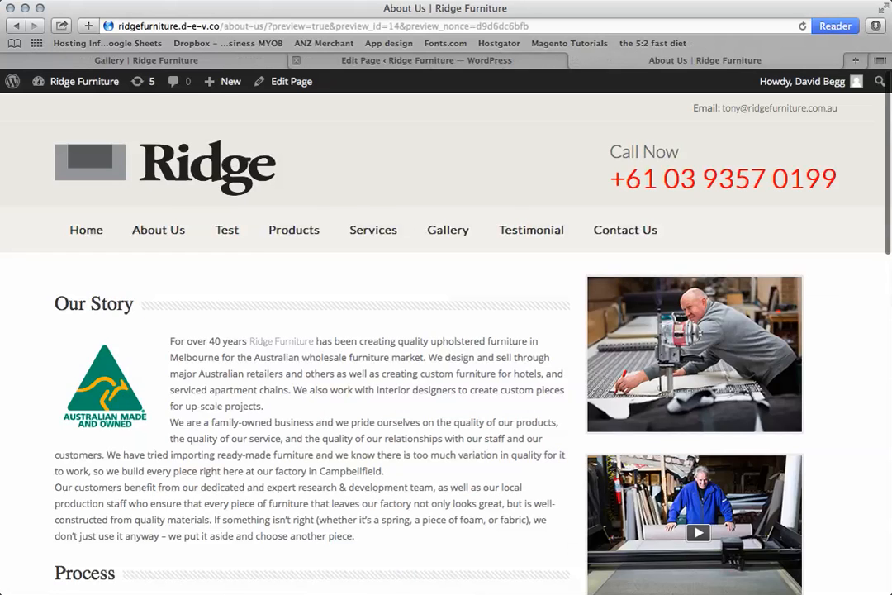
# Leave the About Us page editor without saving and go to the gallery plugin's Add Gallery / Images page.
pyautogui.click(426, 61)
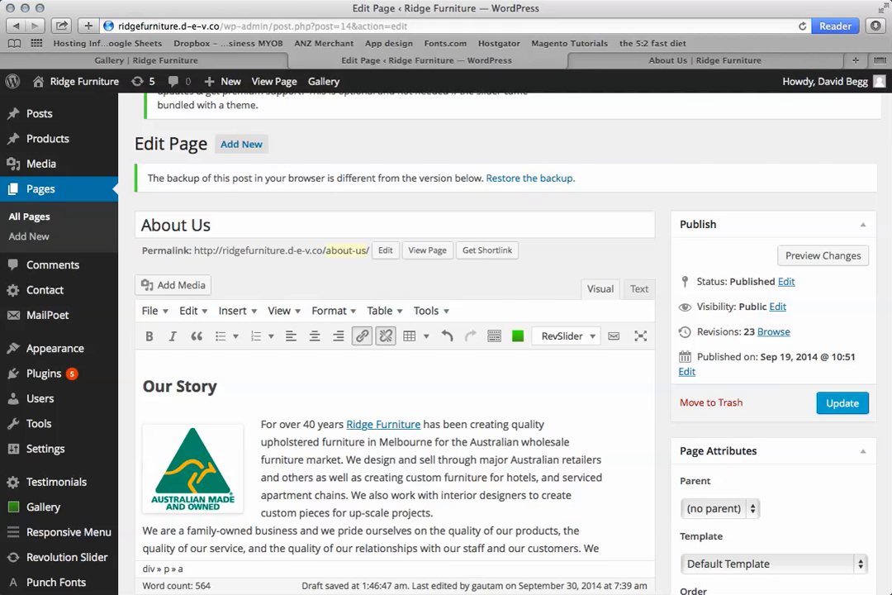
pyautogui.scroll(-4, 394, 372)
pyautogui.scroll(2, 395, 372)
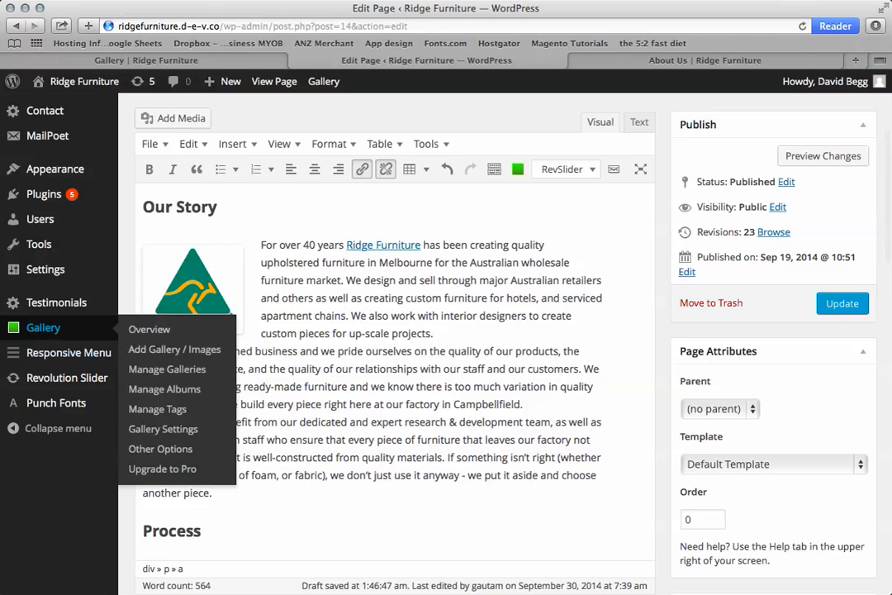
pyautogui.click(43, 328)
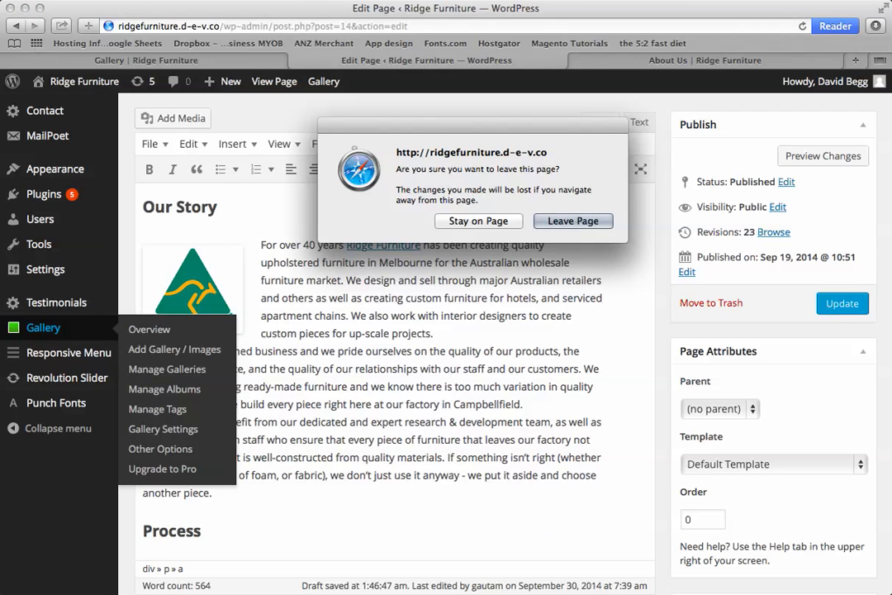
pyautogui.press('Return')
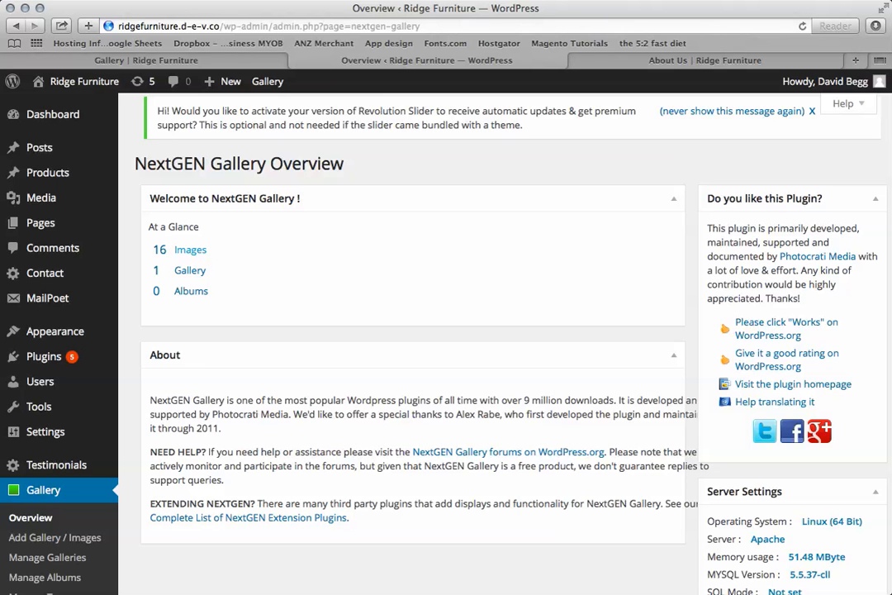
pyautogui.scroll(-3, 54, 458)
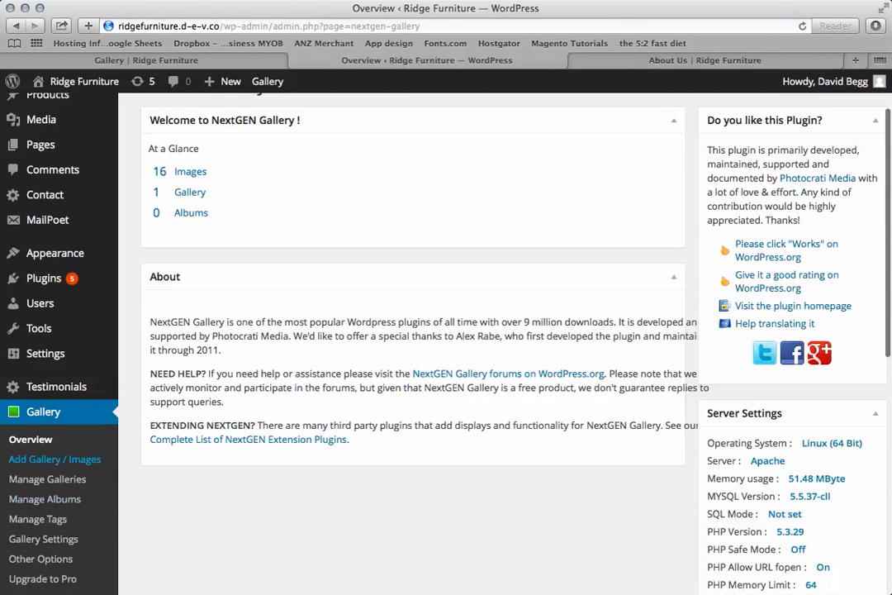
pyautogui.click(54, 459)
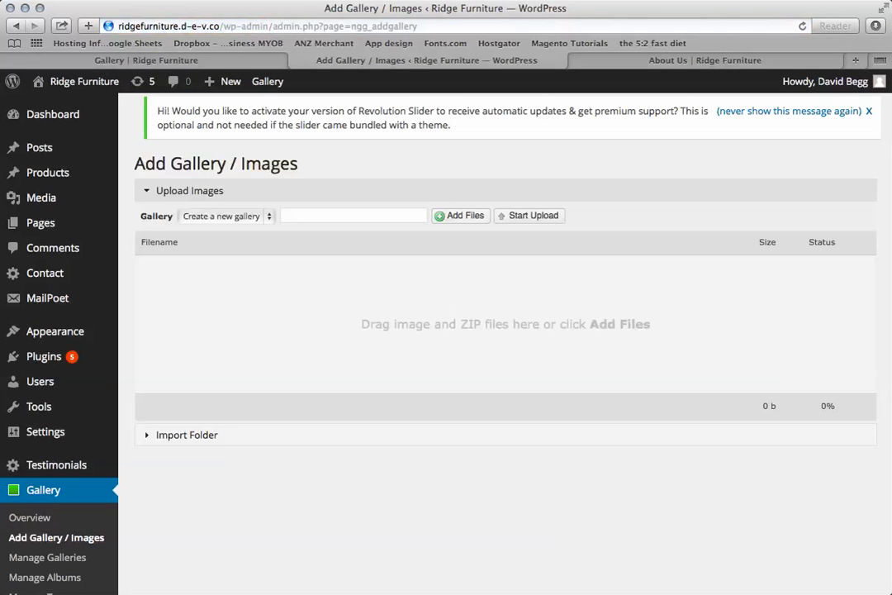
# Upload logo.png from the Eyewish folder to the existing gallery Our Gallery.
pyautogui.click(224, 215)
pyautogui.click(211, 231)
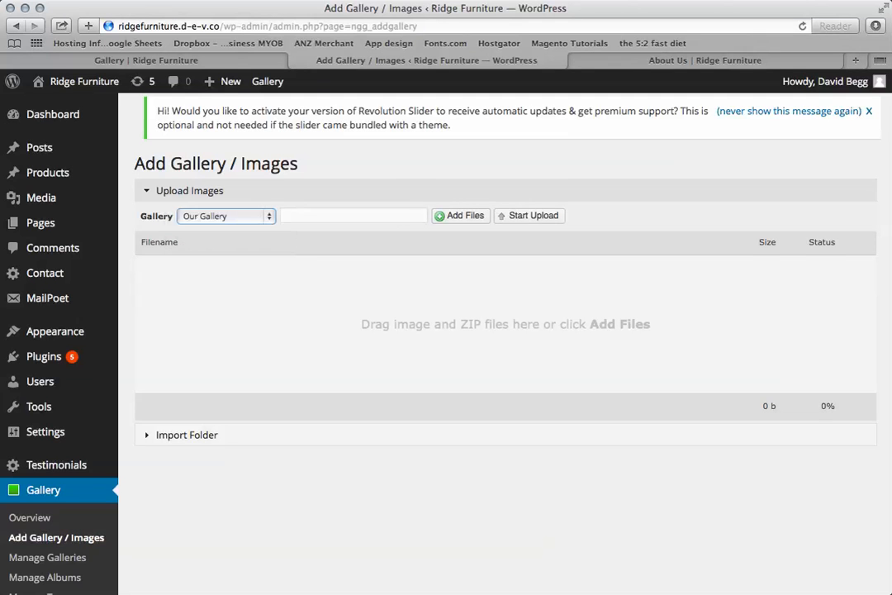
pyautogui.click(309, 215)
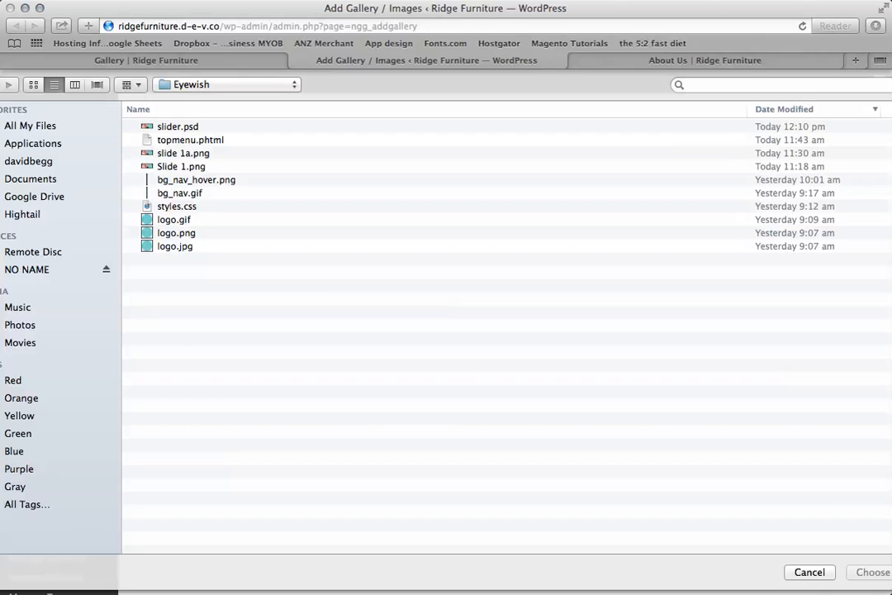
pyautogui.click(174, 220)
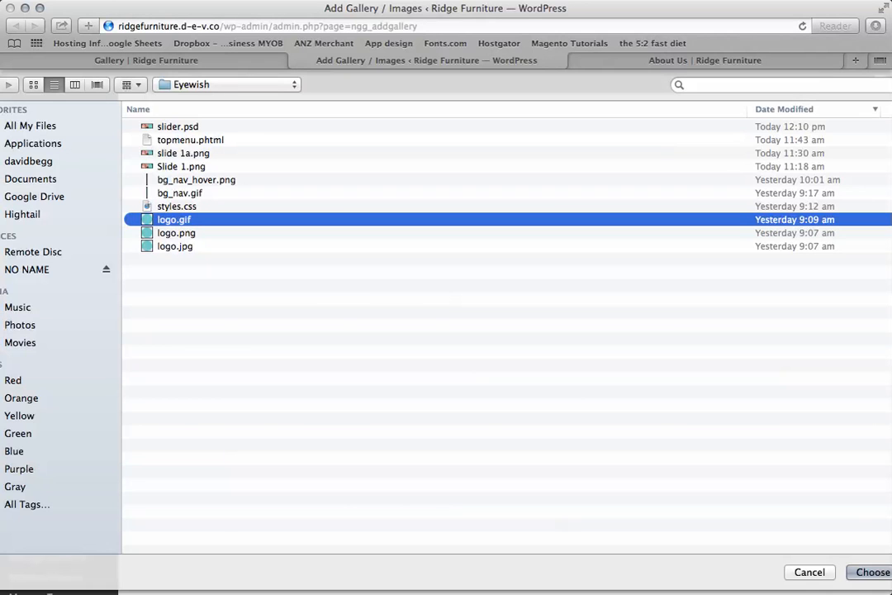
pyautogui.click(176, 233)
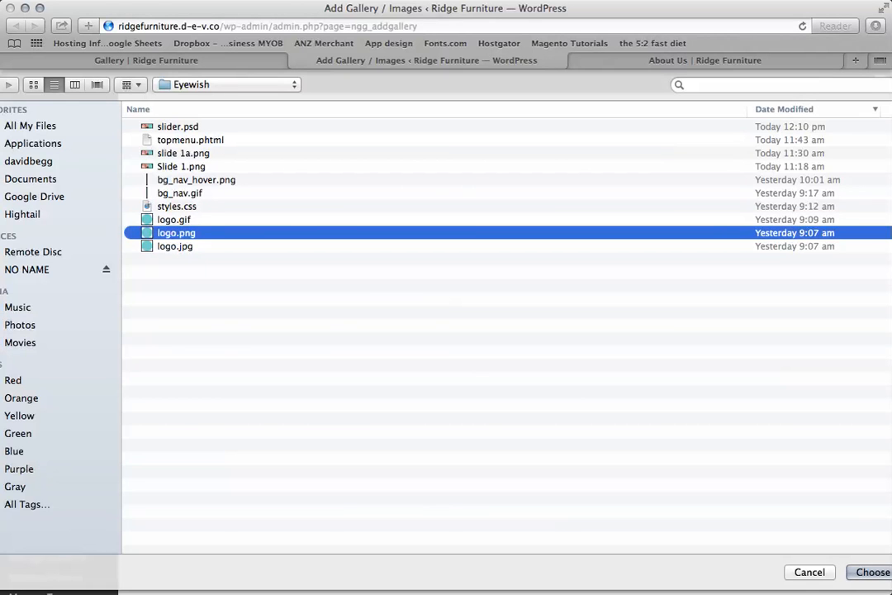
pyautogui.press('Return')
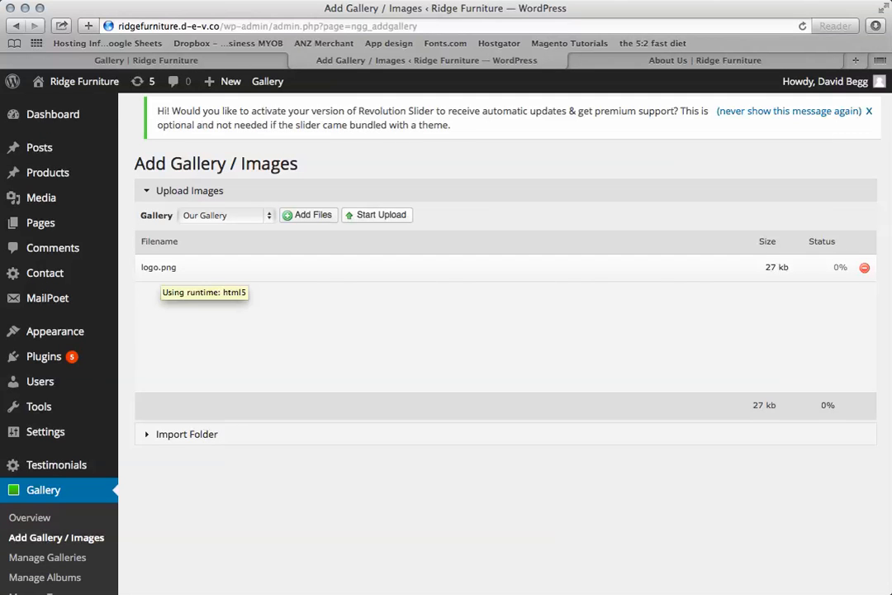
pyautogui.click(378, 215)
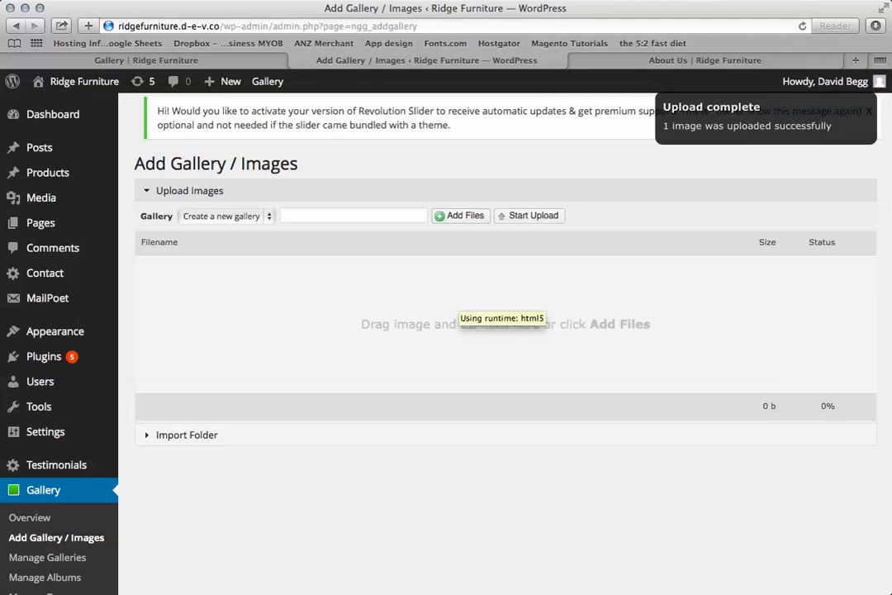
# Open Our Gallery for management and delete the uploaded logo image from it.
pyautogui.scroll(-2, 52, 431)
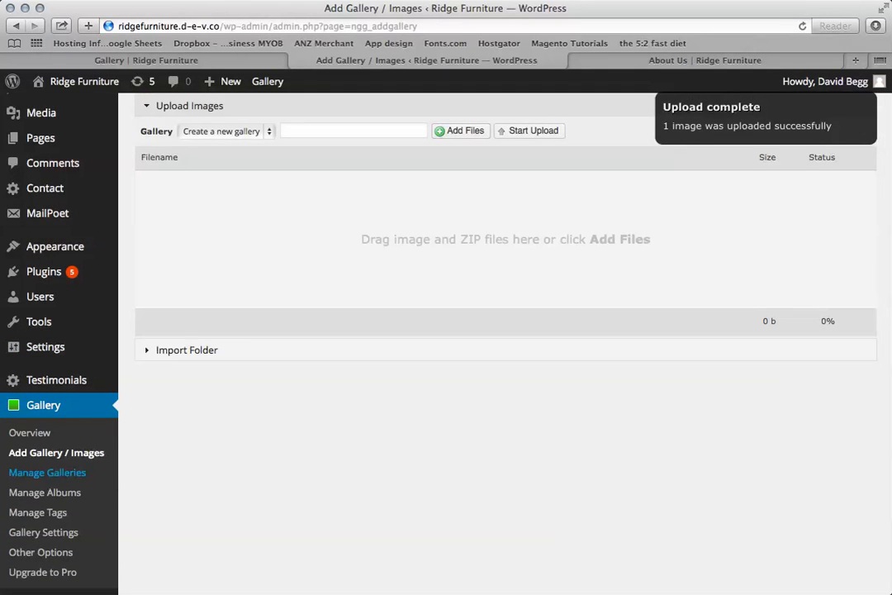
pyautogui.click(47, 472)
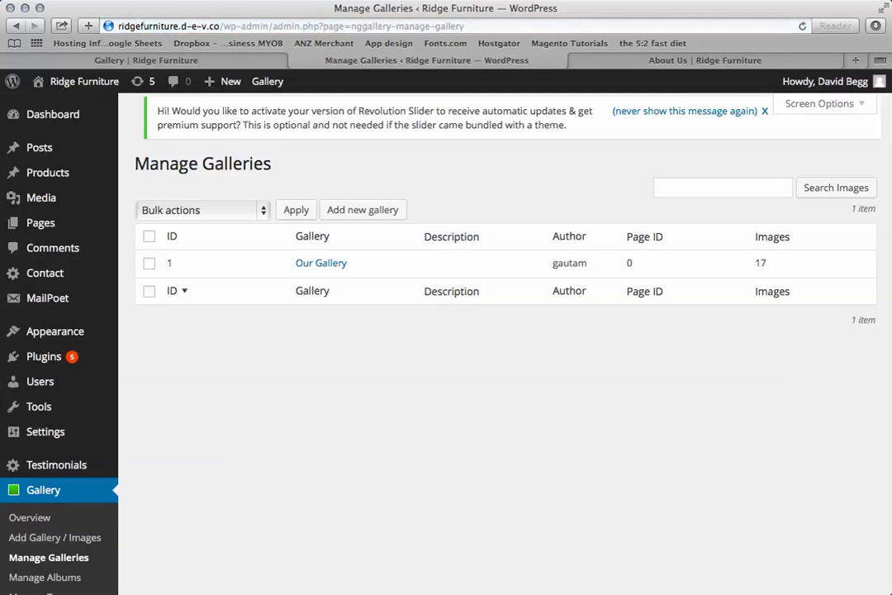
pyautogui.moveTo(119, 25); pyautogui.dragTo(187, 26)
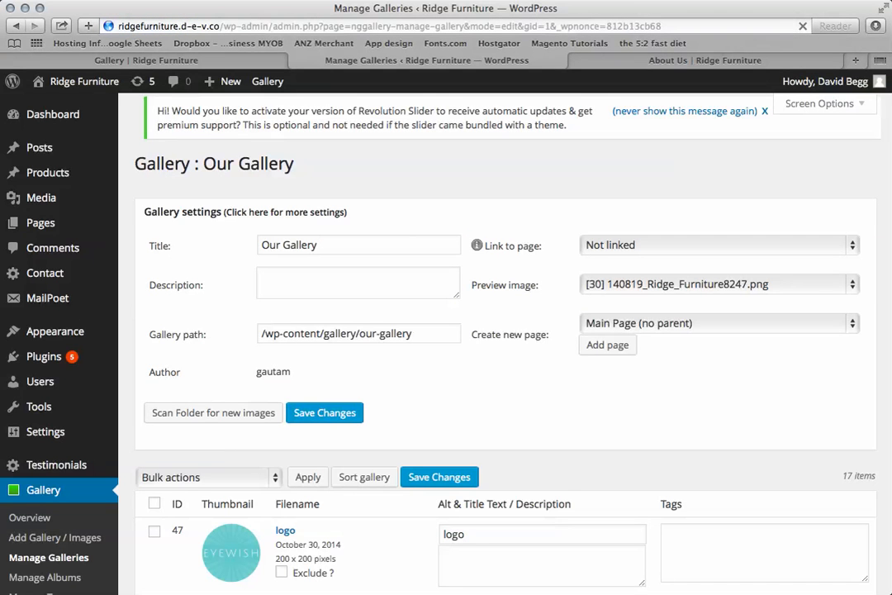
pyautogui.scroll(-5, 503, 330)
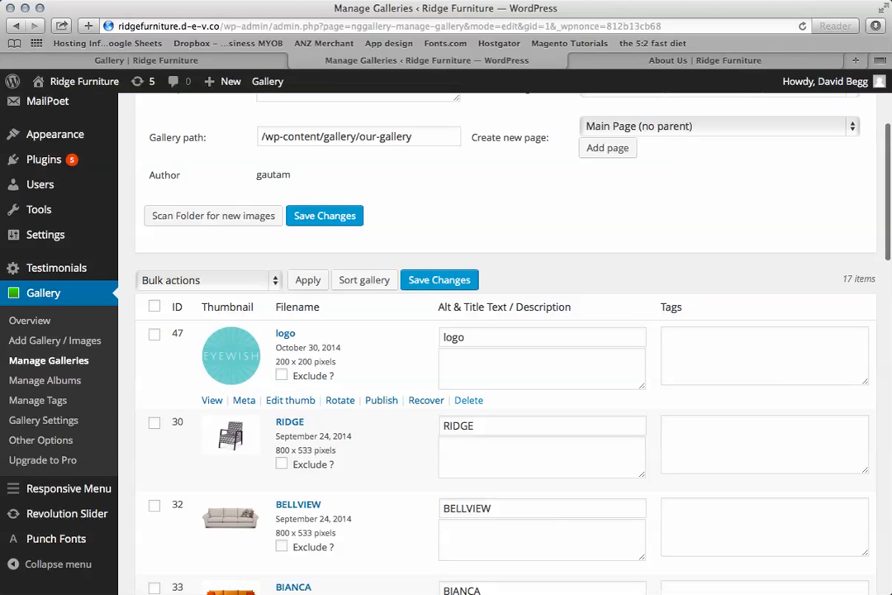
pyautogui.click(469, 401)
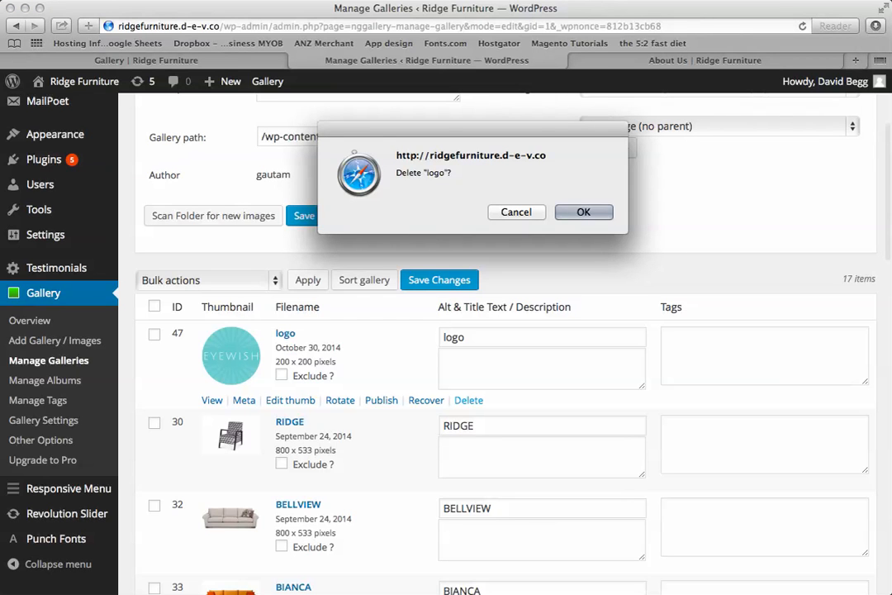
pyautogui.press('Return')
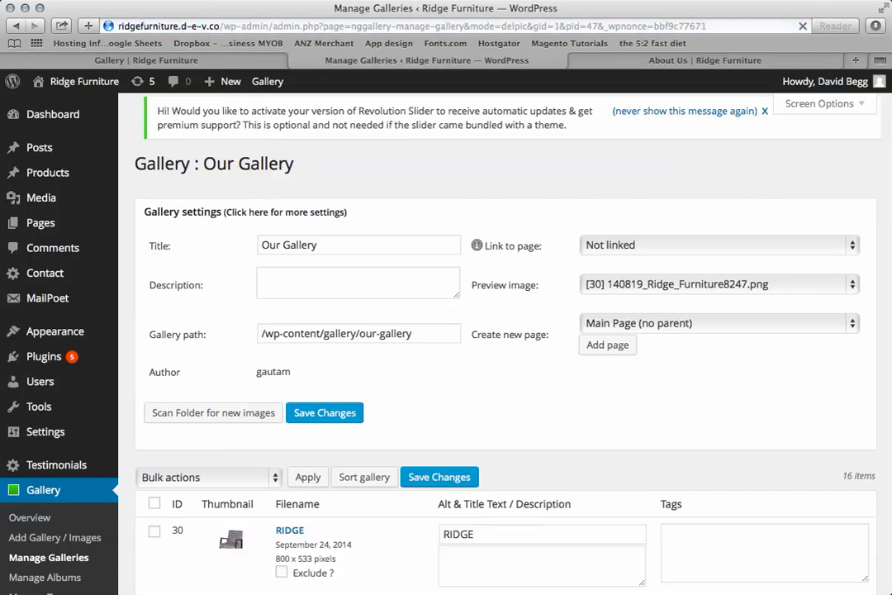
# Try rearranging Our Gallery's sort order: product2 before BIANCA, RIDGE after MY_BED_3, and product9 between MY_BED_2 and MY_BED_3.
pyautogui.scroll(-3, 495, 331)
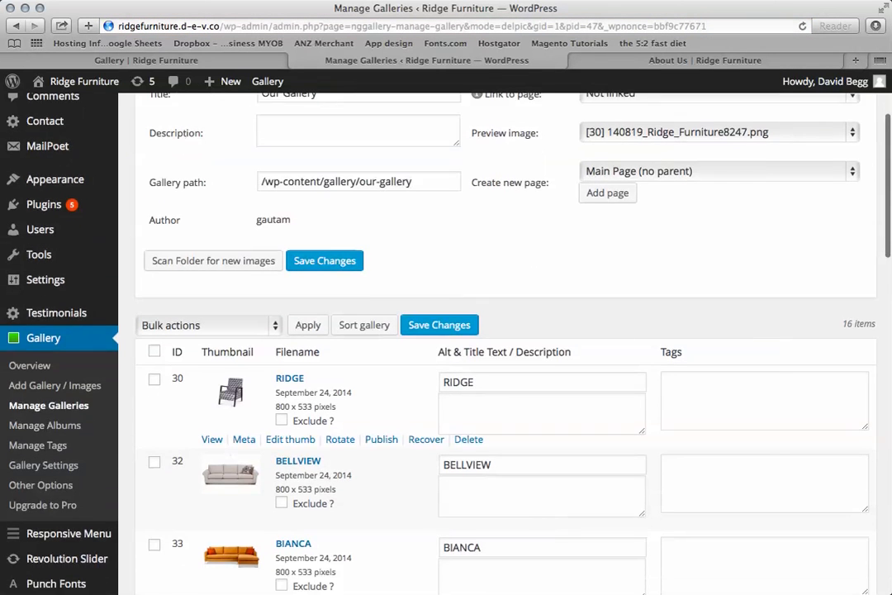
pyautogui.scroll(-3, 496, 331)
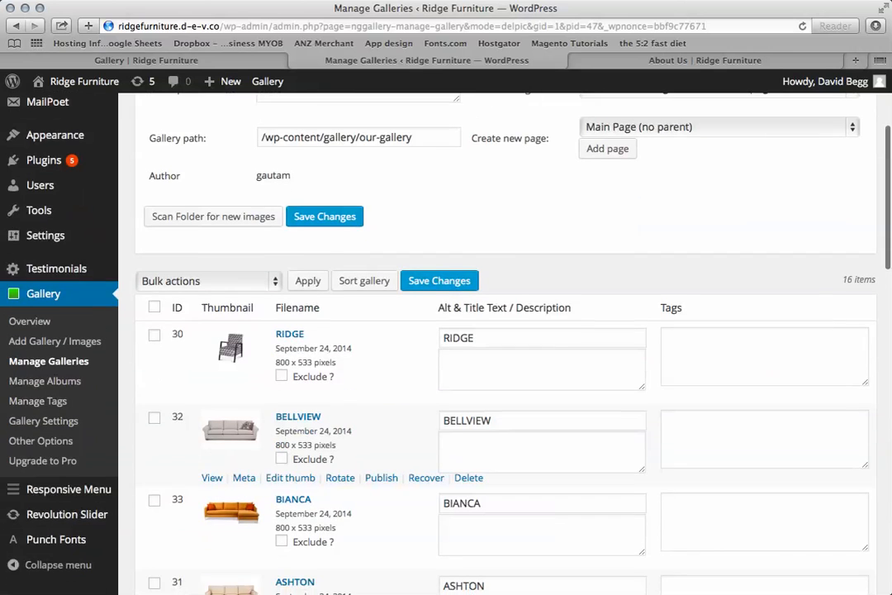
pyautogui.scroll(3, 495, 330)
pyautogui.scroll(-1, 495, 330)
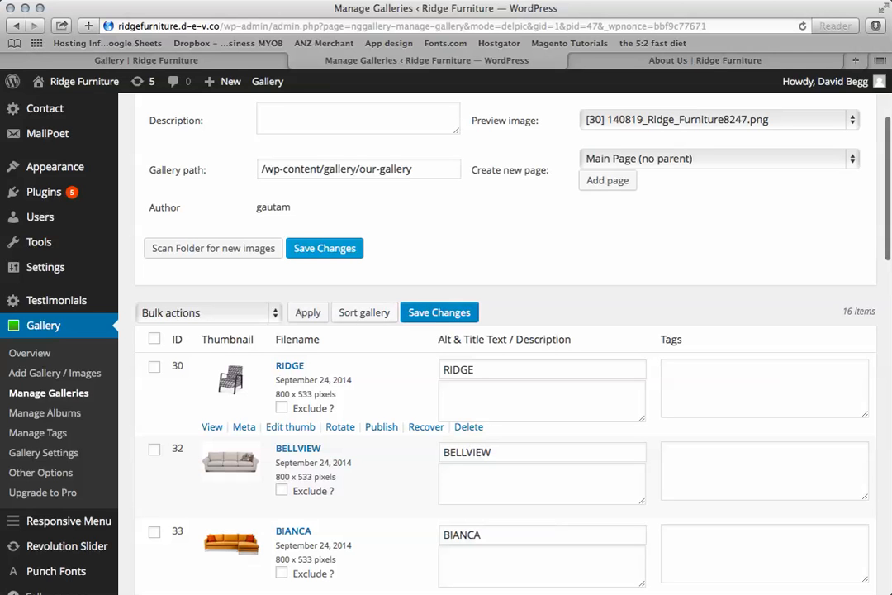
pyautogui.click(363, 312)
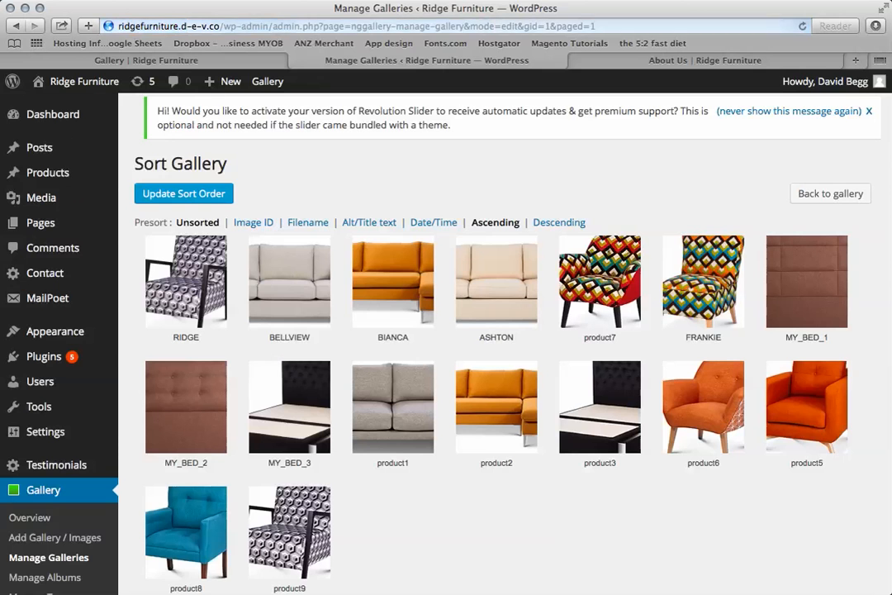
pyautogui.moveTo(495, 407); pyautogui.dragTo(394, 285)
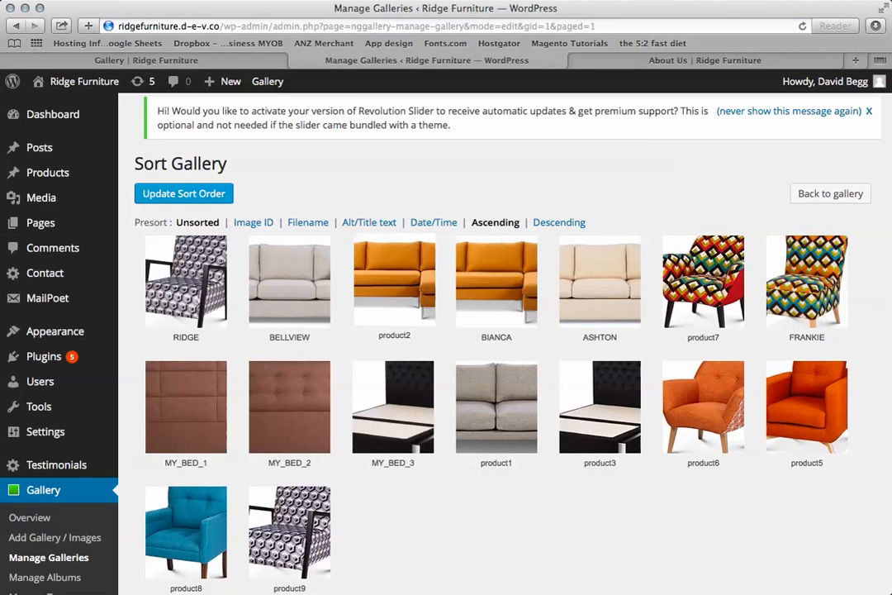
pyautogui.moveTo(186, 281); pyautogui.dragTo(393, 404)
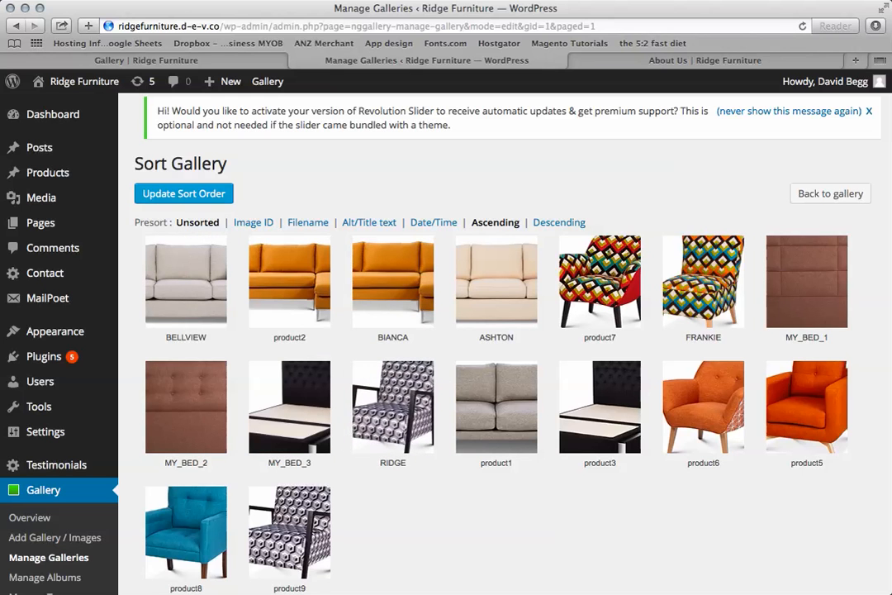
pyautogui.moveTo(289, 533); pyautogui.dragTo(281, 399)
pyautogui.scroll(-5, 496, 372)
pyautogui.scroll(5, 495, 372)
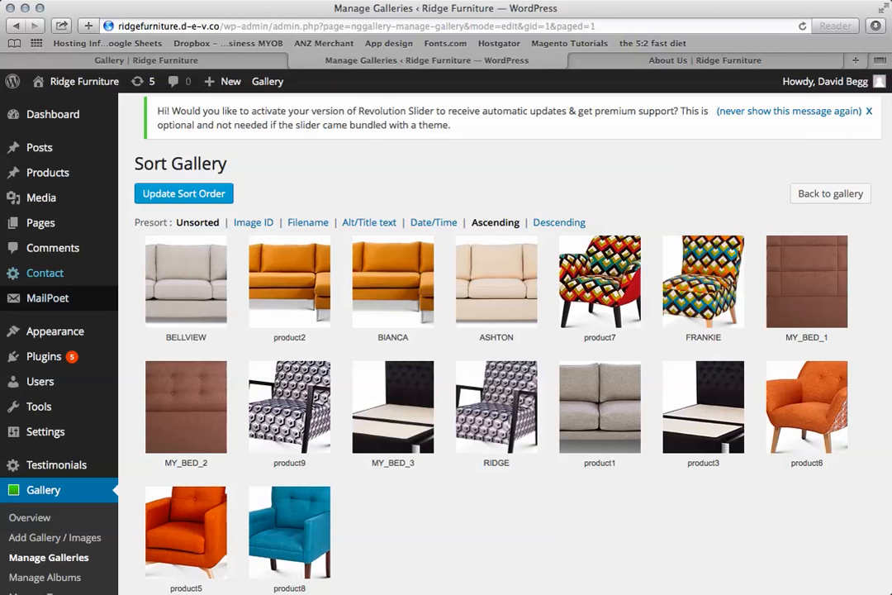
pyautogui.scroll(-3, 49, 430)
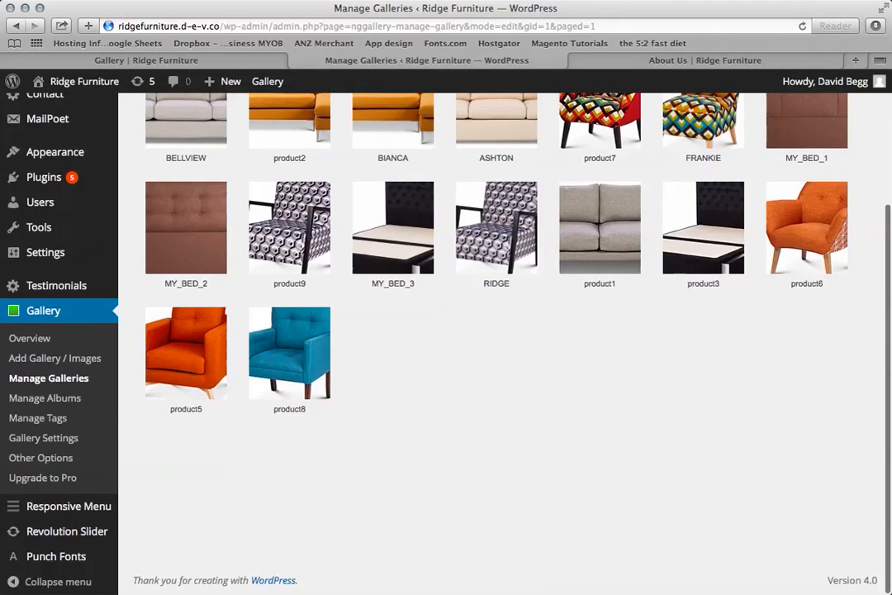
pyautogui.scroll(3, 50, 430)
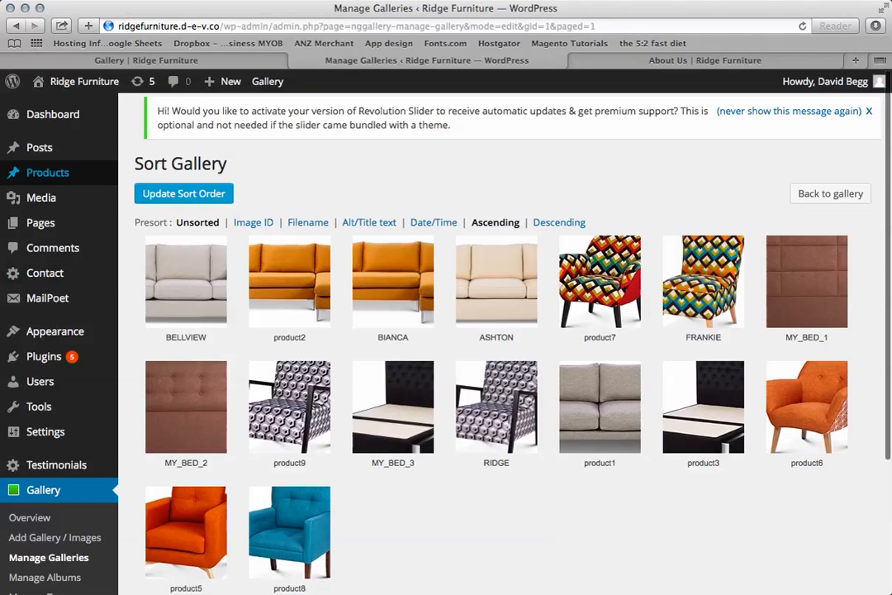
# Move Test product 2 to the trash and show its options in the products' Trash list.
pyautogui.moveTo(48, 173)
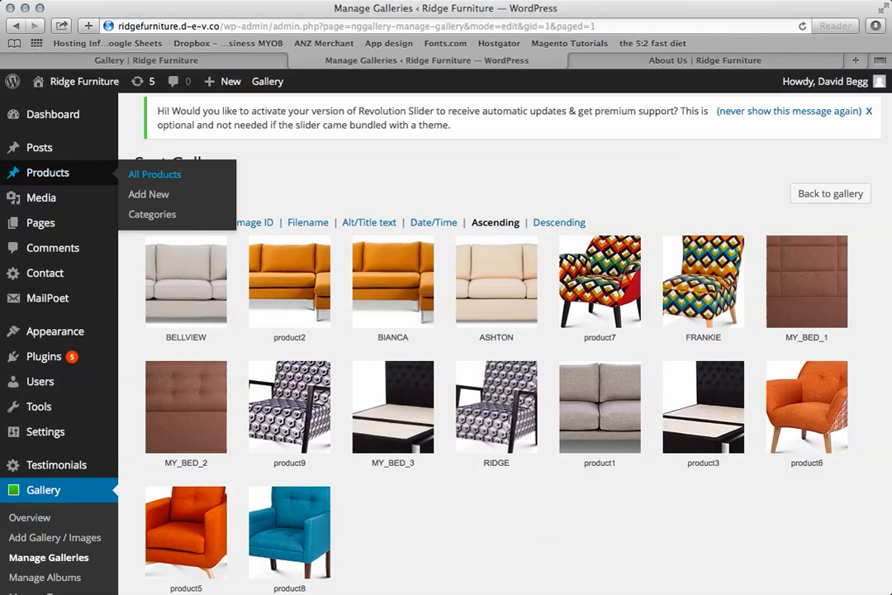
pyautogui.click(155, 174)
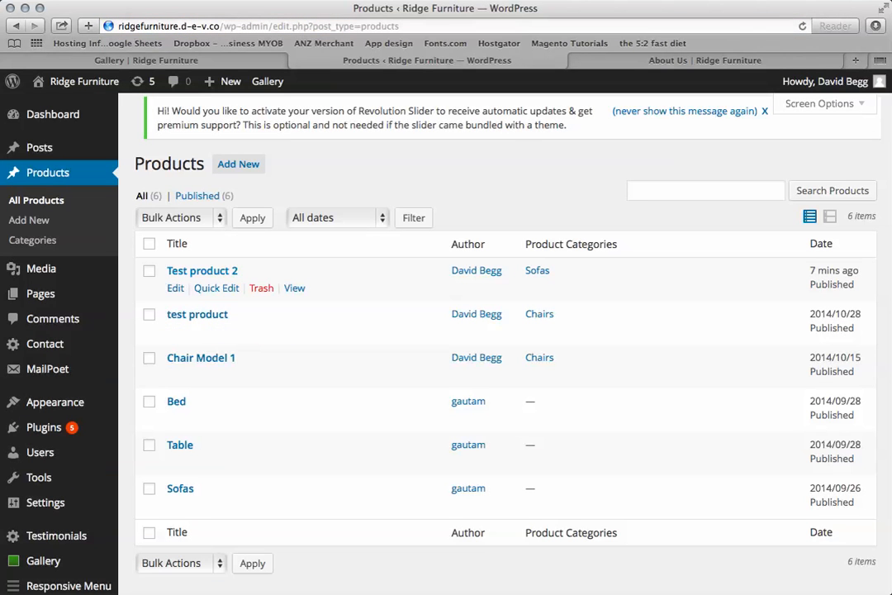
pyautogui.click(261, 288)
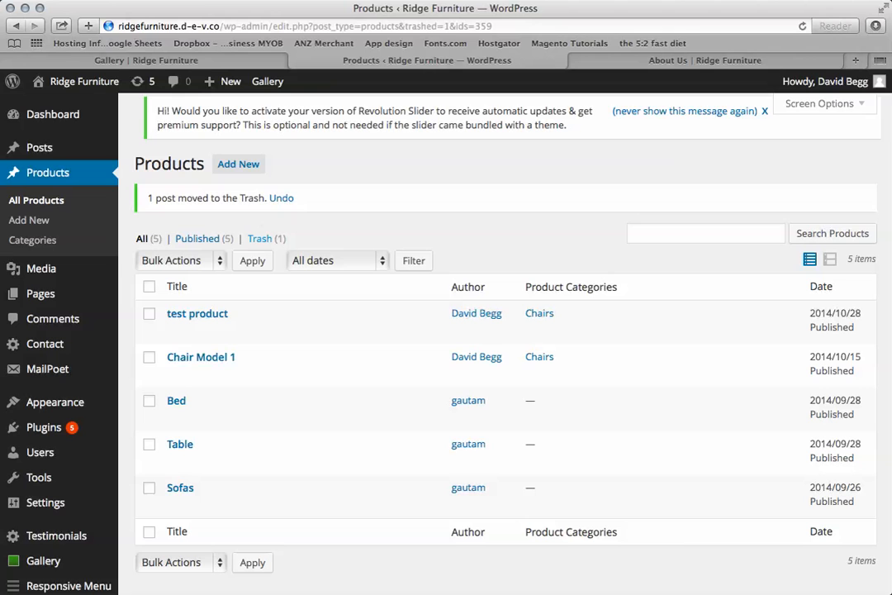
pyautogui.click(261, 238)
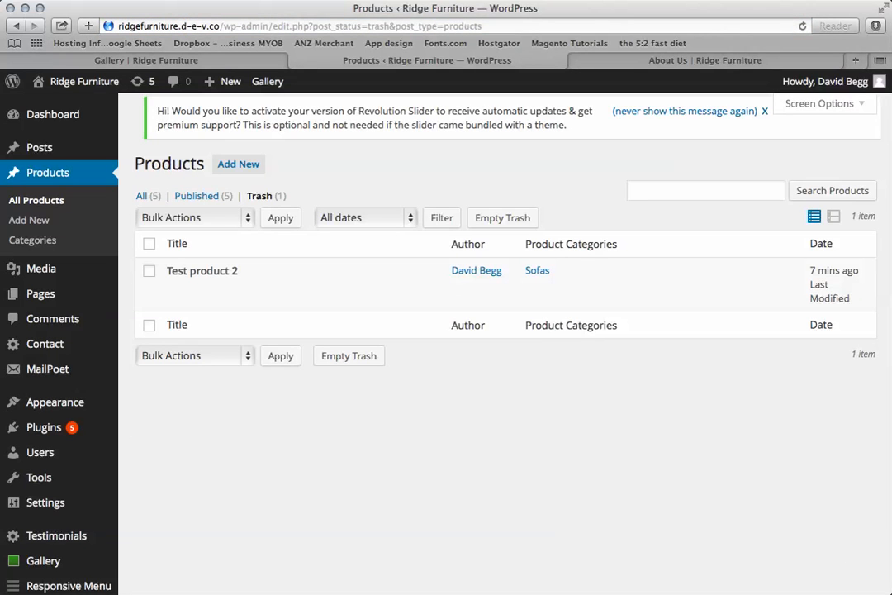
pyautogui.moveTo(211, 279)
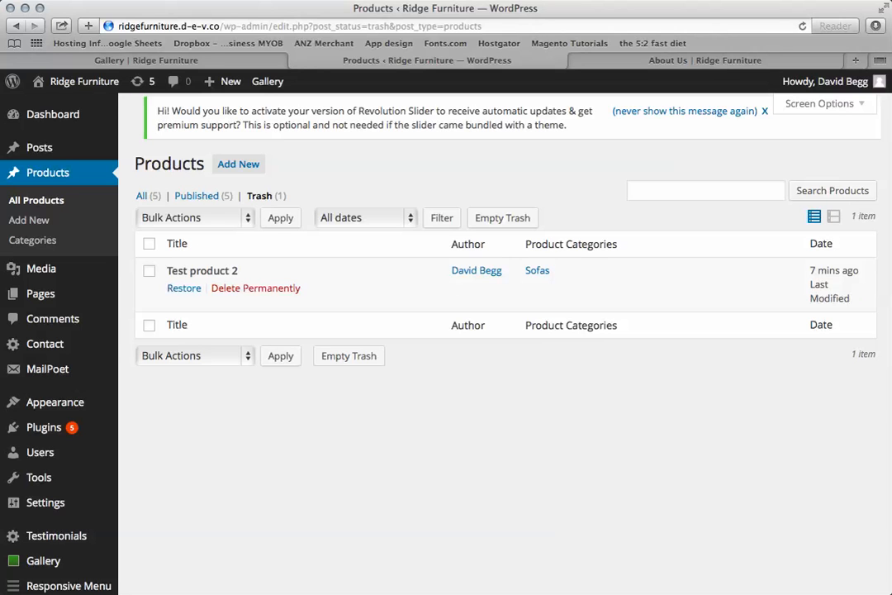
# Restore Test product 2 from the Trash and move it back to the trash from the published products list.
pyautogui.moveTo(107, 25); pyautogui.dragTo(186, 25)
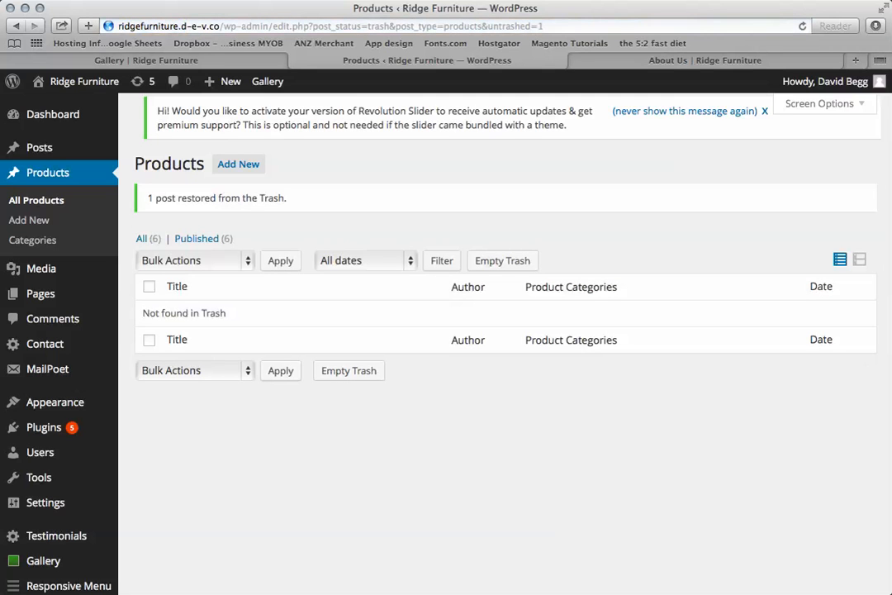
pyautogui.click(197, 239)
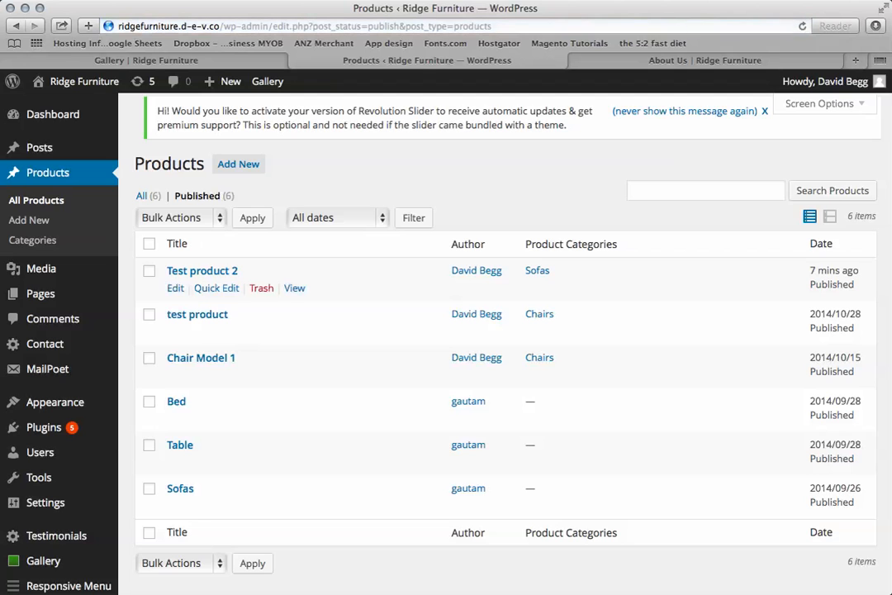
pyautogui.click(261, 288)
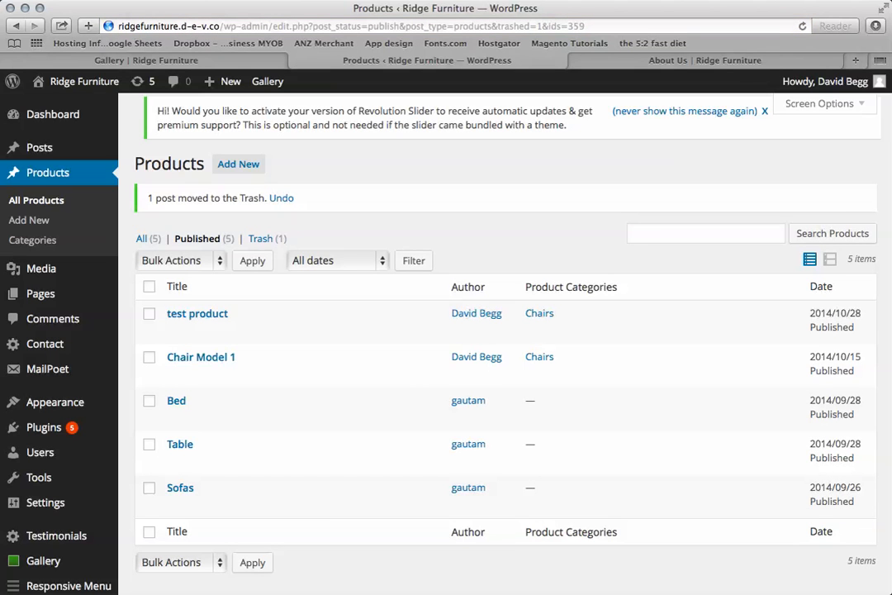
# Open the products' Trash list and empty it to permanently delete Test product 2.
pyautogui.scroll(-2, 413, 248)
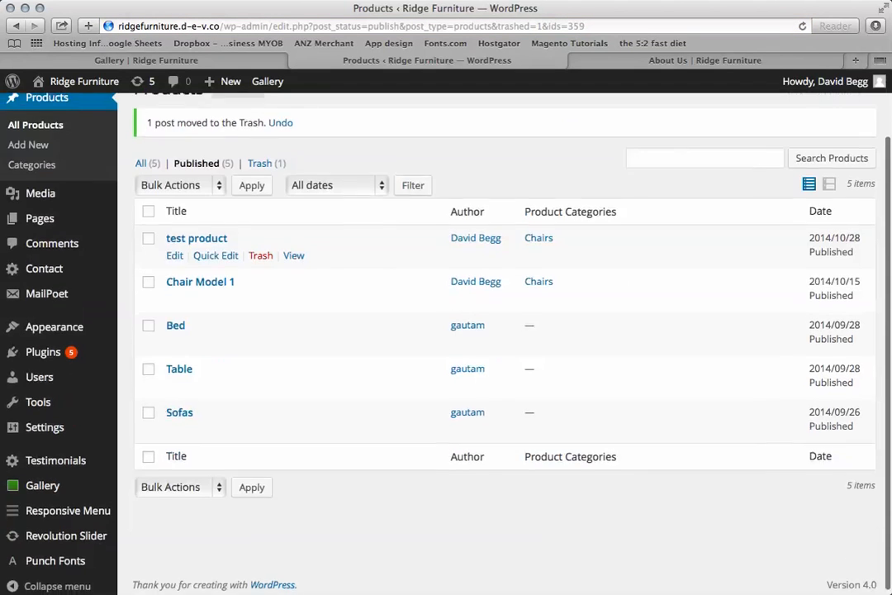
pyautogui.scroll(2, 413, 248)
pyautogui.click(181, 260)
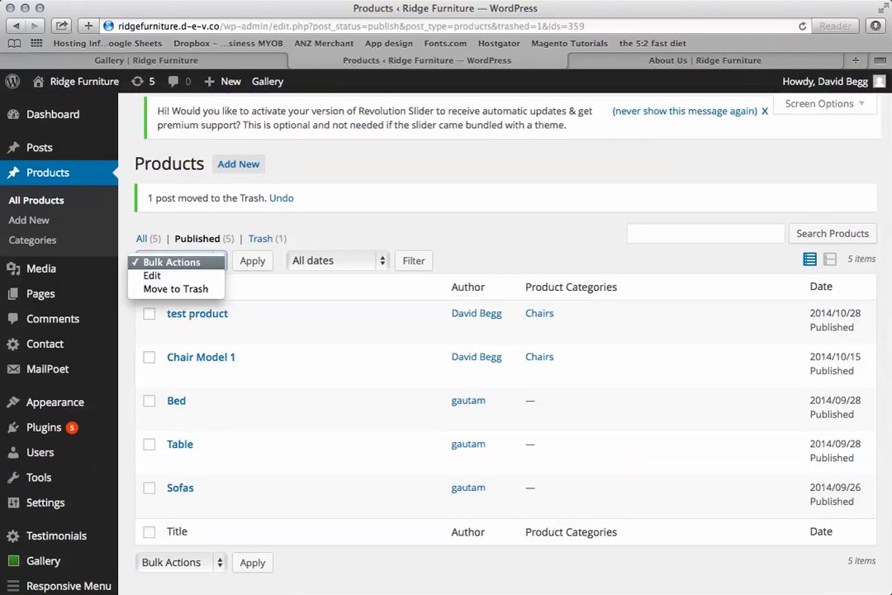
pyautogui.click(260, 239)
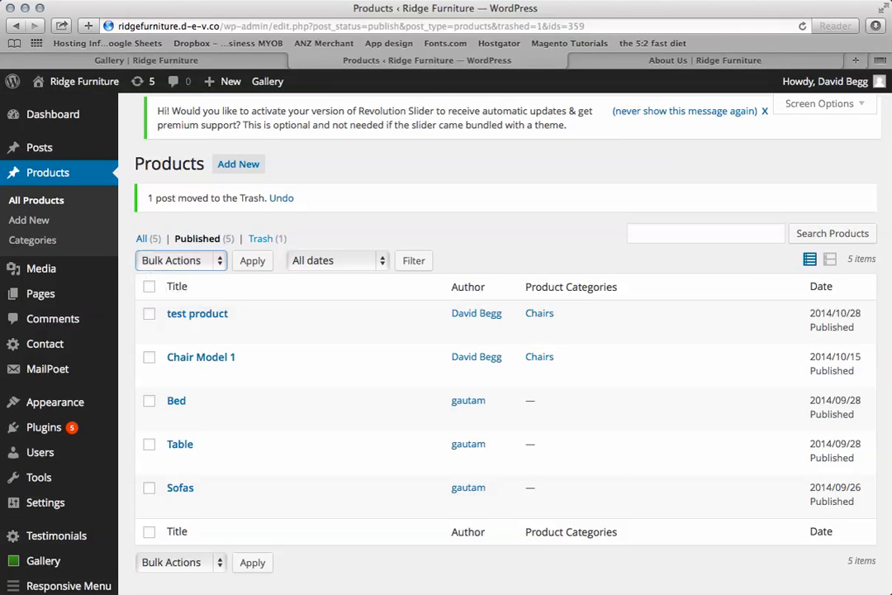
pyautogui.click(260, 238)
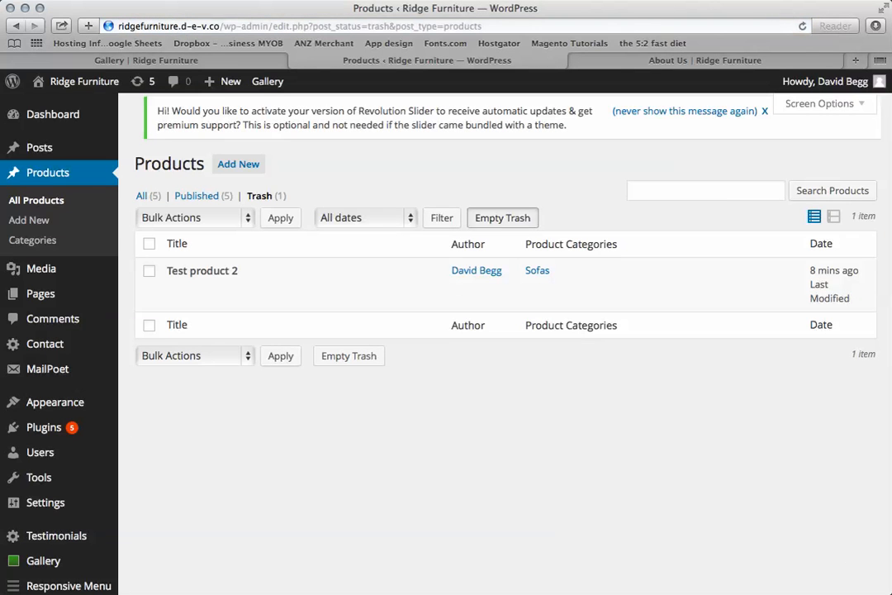
pyautogui.click(502, 218)
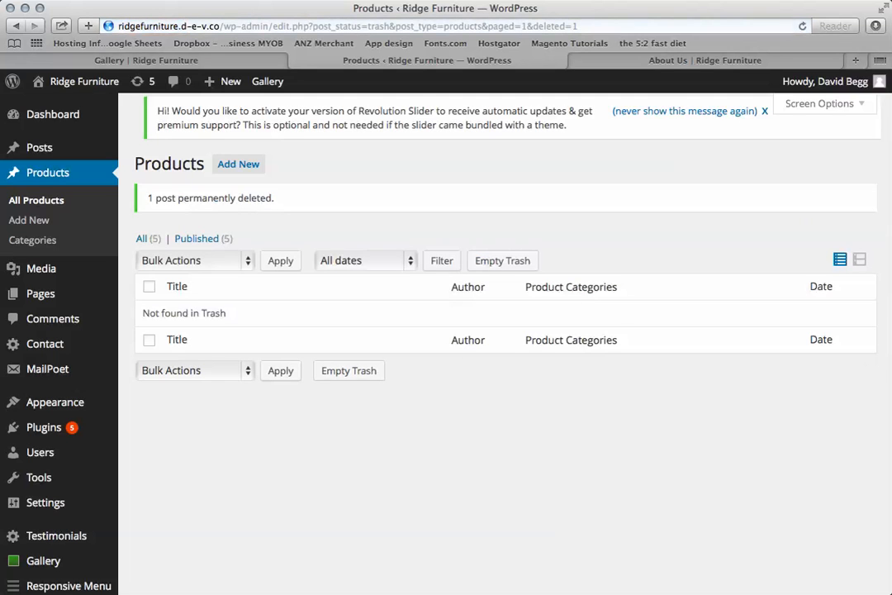
pyautogui.scroll(-3, 495, 330)
pyautogui.scroll(3, 495, 330)
pyautogui.scroll(-3, 495, 330)
pyautogui.scroll(3, 495, 330)
pyautogui.click(658, 0)
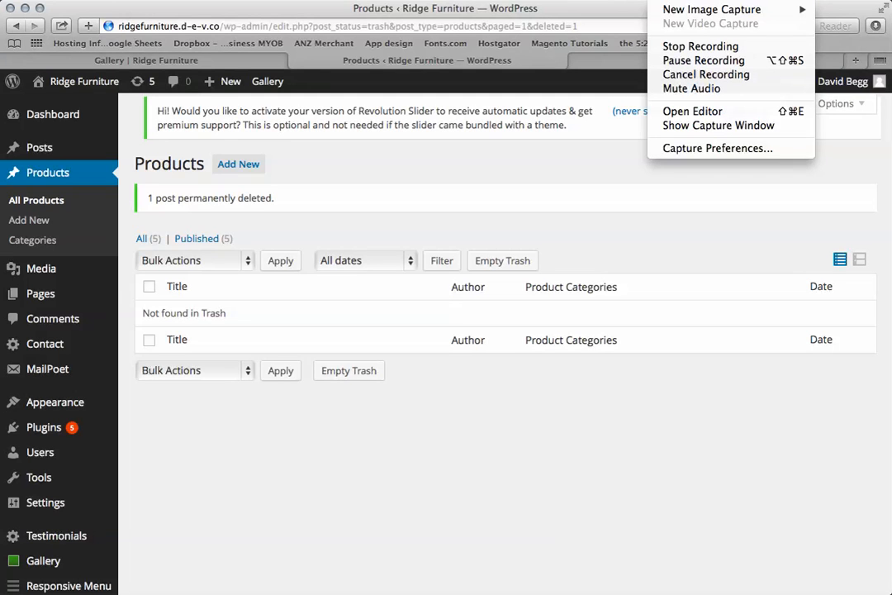